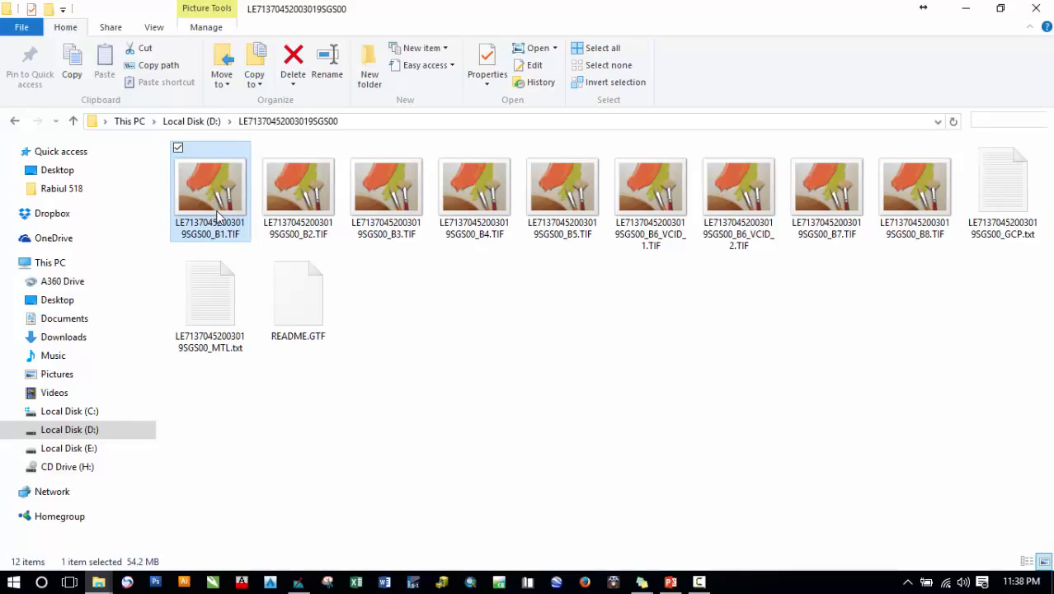
- Review the tutorial slide listing the exercises on de-striping, bad line correction, dark object subtraction and NDVI
left_click(669, 581)
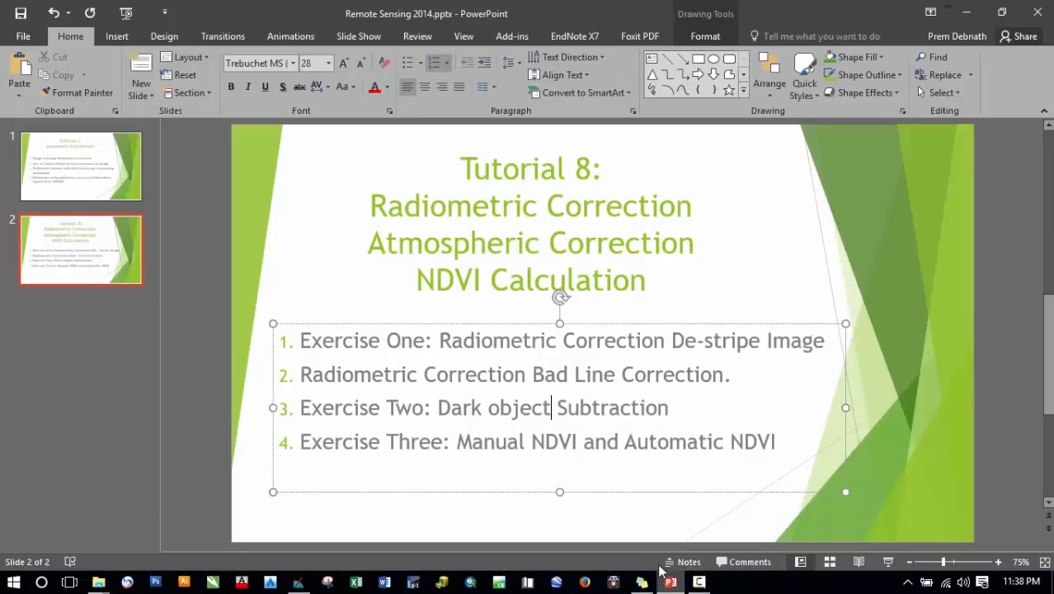
left_click_drag(568, 411, 629, 410)
left_click(716, 417)
left_click(641, 582)
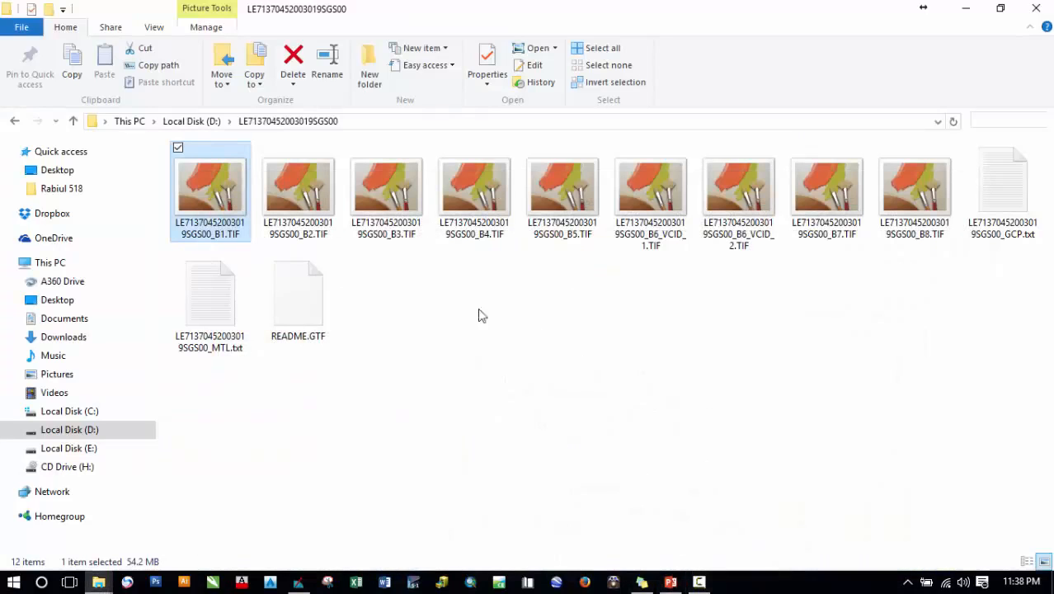
left_click(299, 581)
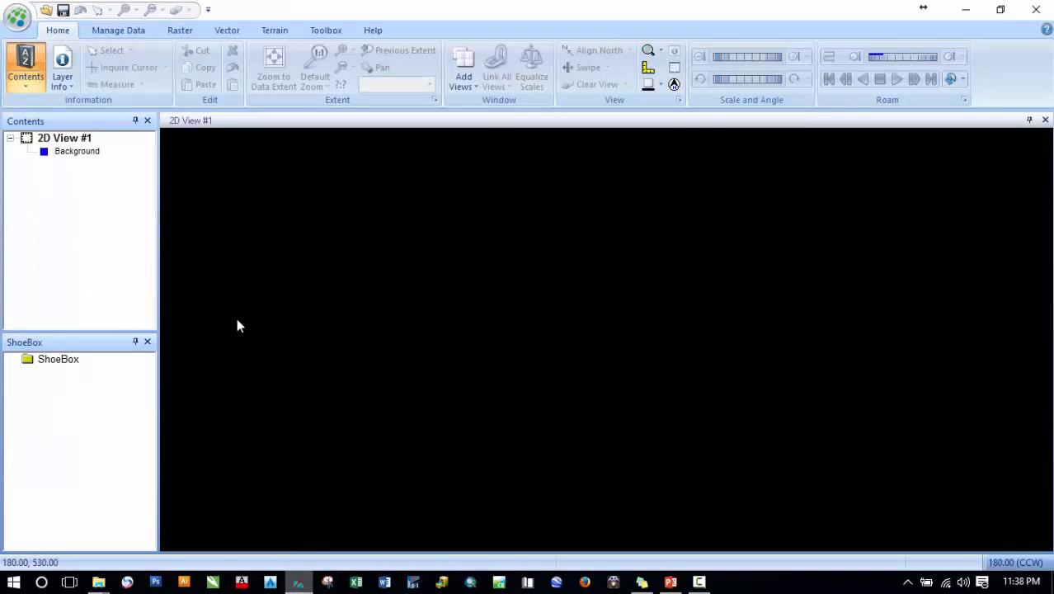
left_click(45, 13)
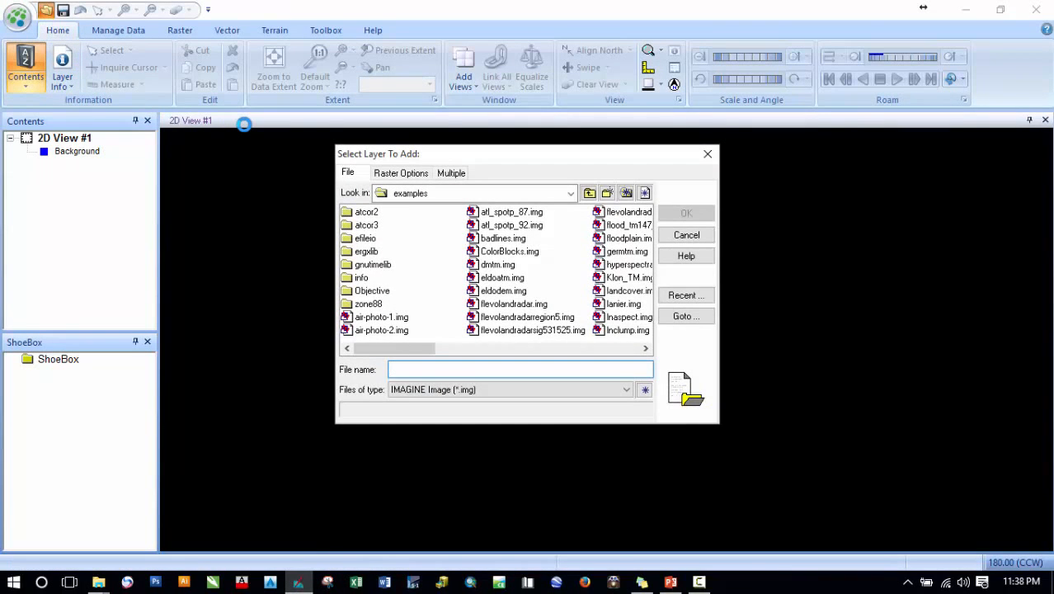
left_click(432, 193)
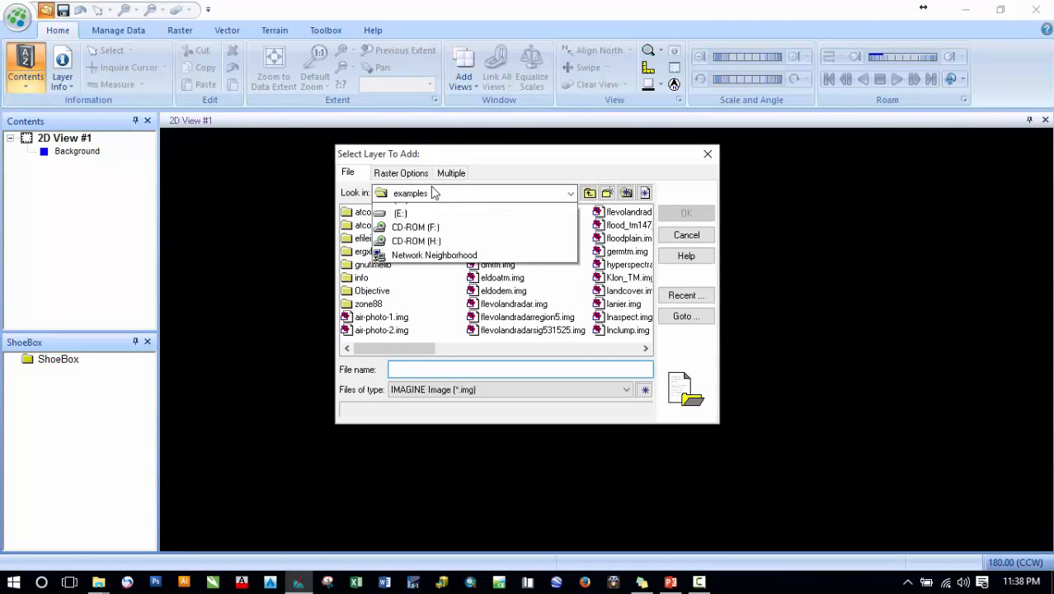
left_click(401, 266)
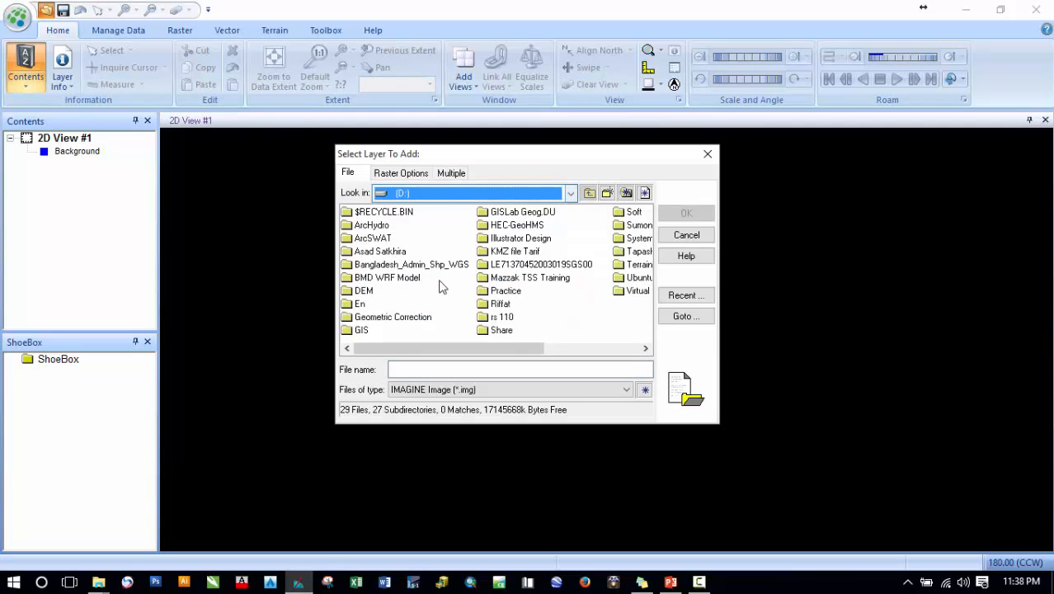
double_click(550, 269)
left_click(445, 389)
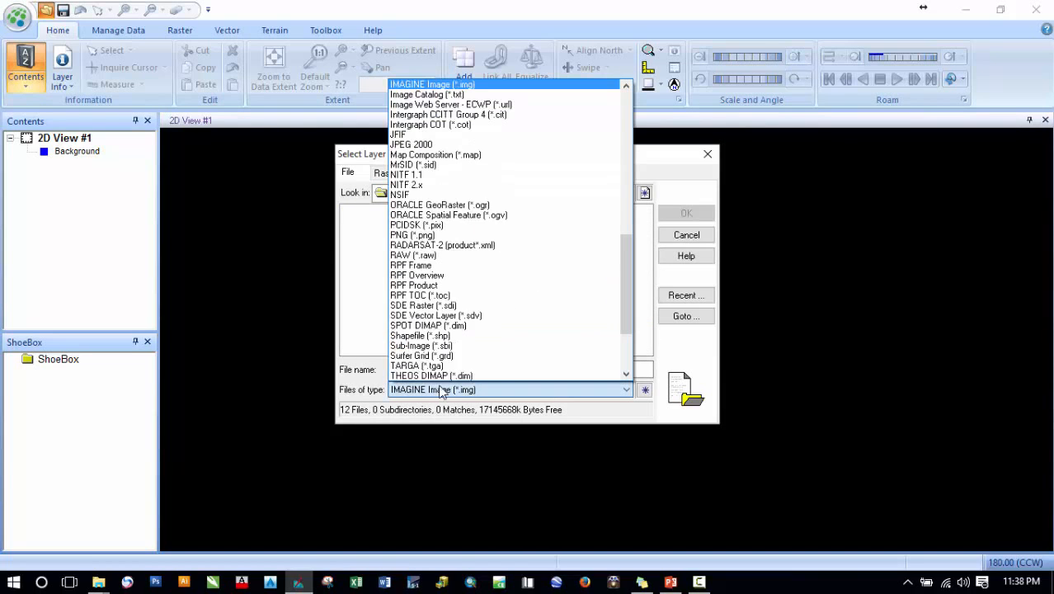
scroll(435, 354, "up", 1)
scroll(429, 346, "down", 4)
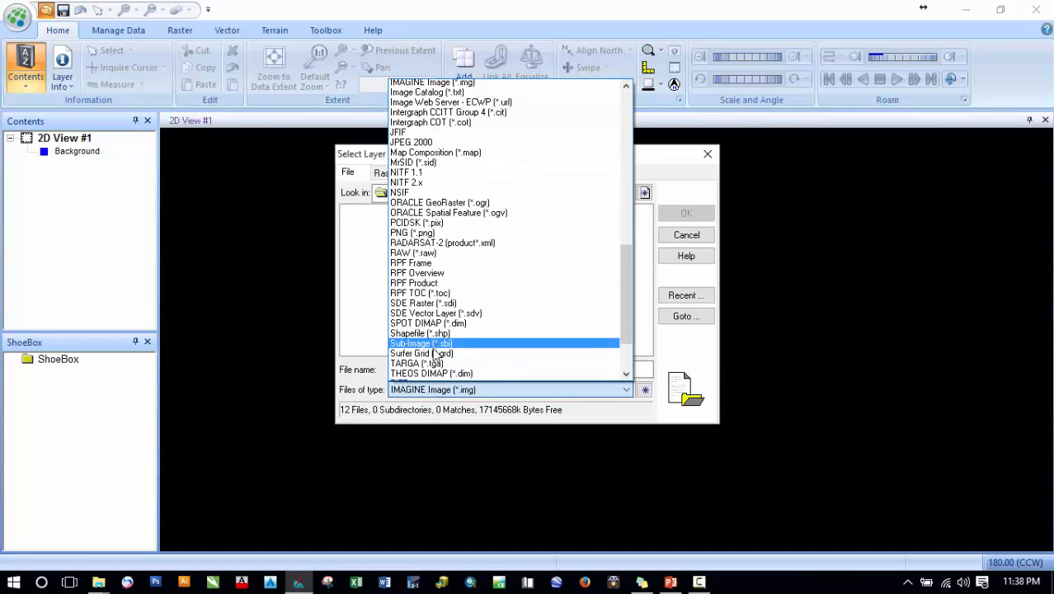
left_click(417, 325)
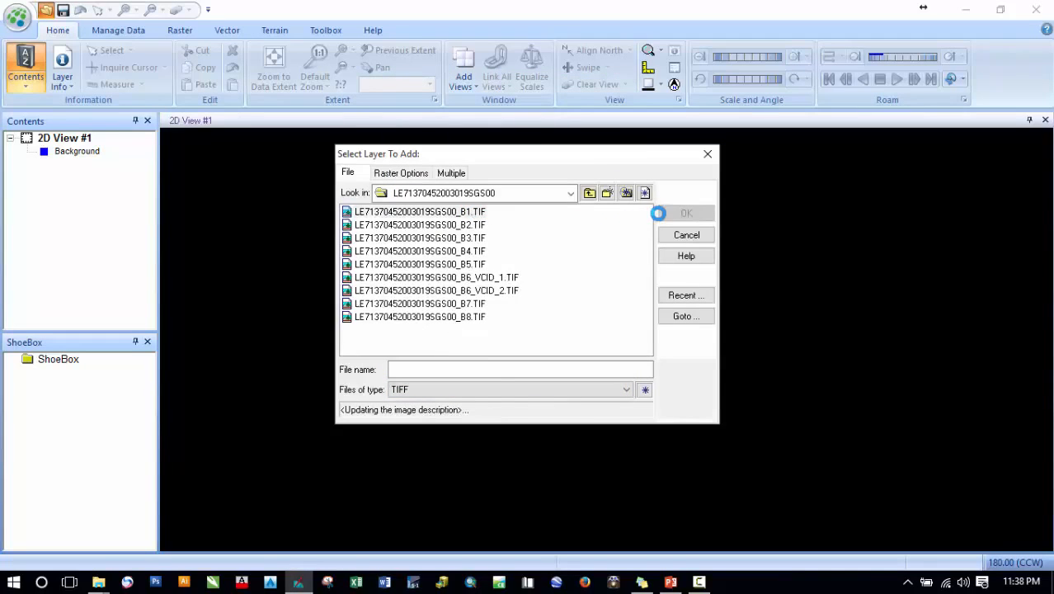
left_click(671, 213)
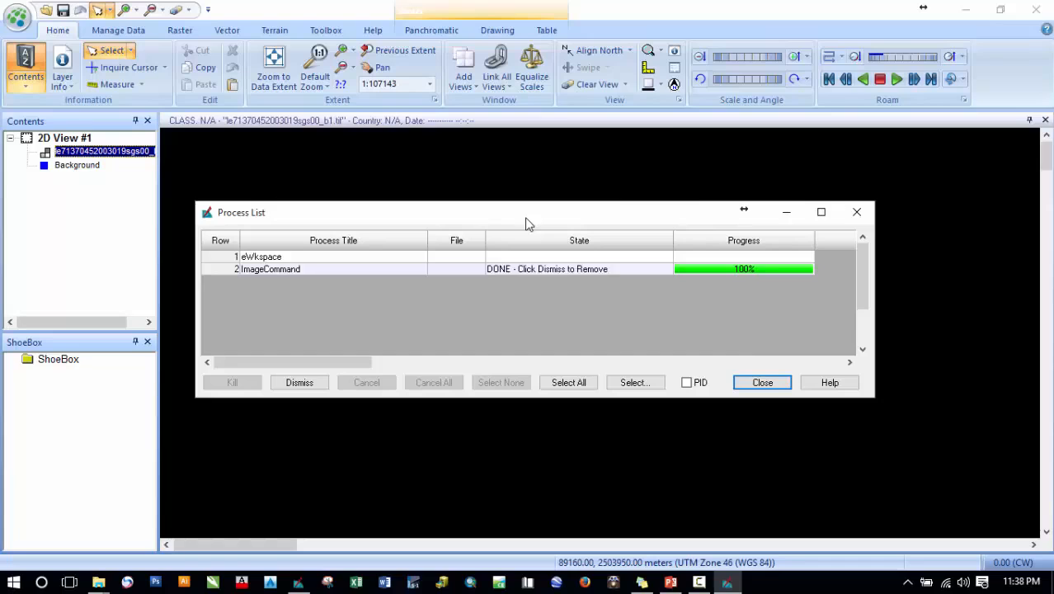
left_click(763, 382)
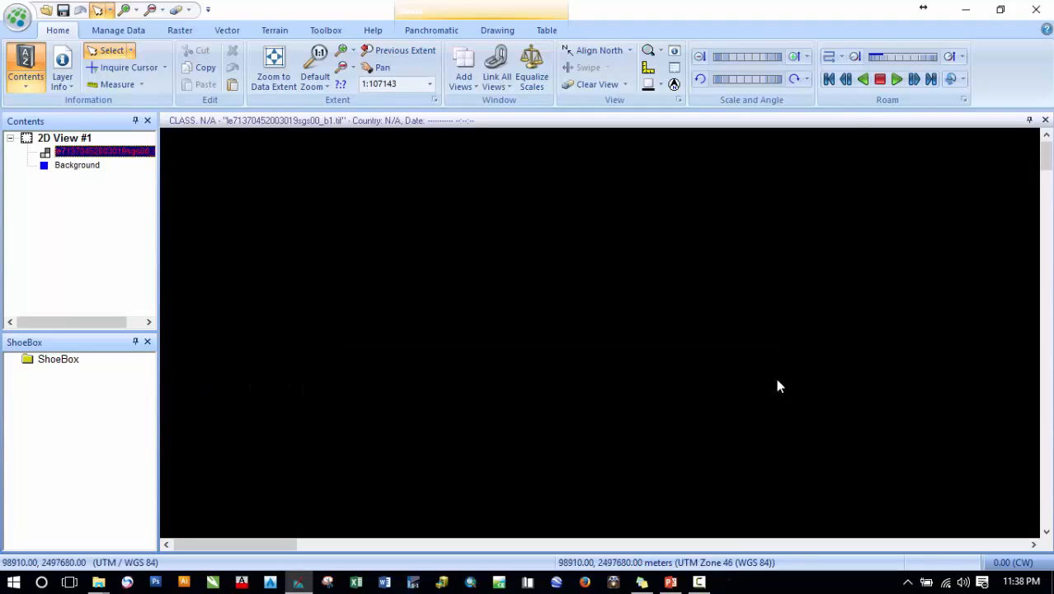
- Zoom to the data extent and zoom into the band 1 image to inspect the river pixels
left_click(274, 66)
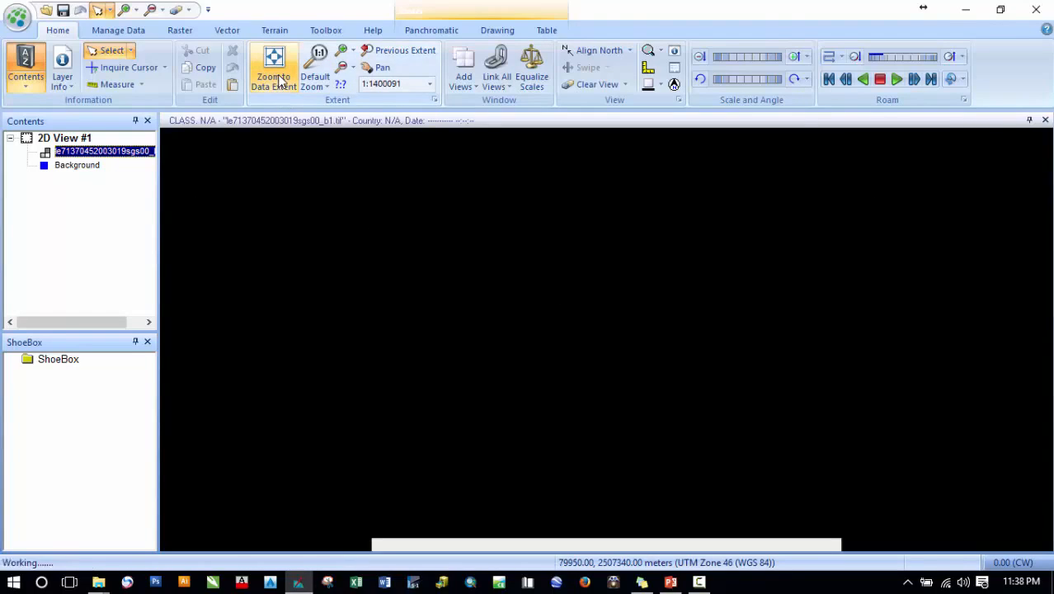
scroll(603, 212, "up", 3)
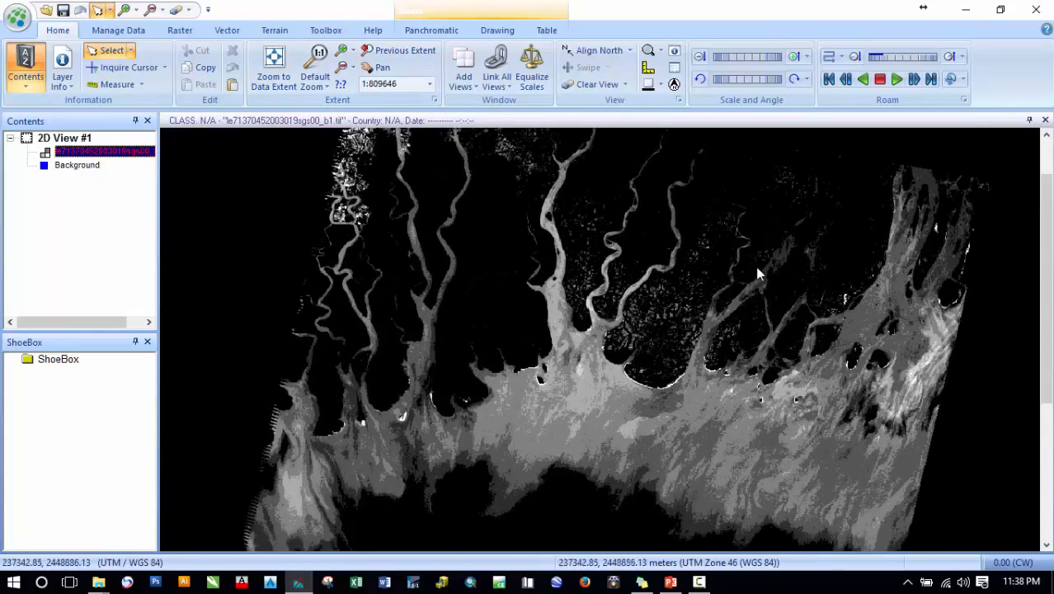
left_click_drag(756, 265, 534, 365)
scroll(621, 363, "up", 4)
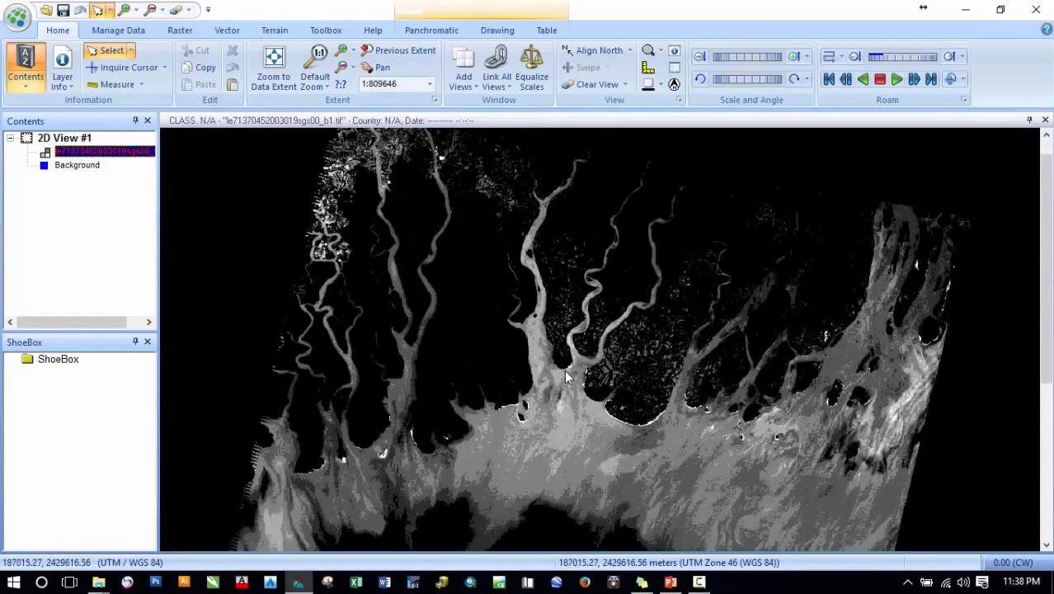
scroll(565, 363, "up", 5)
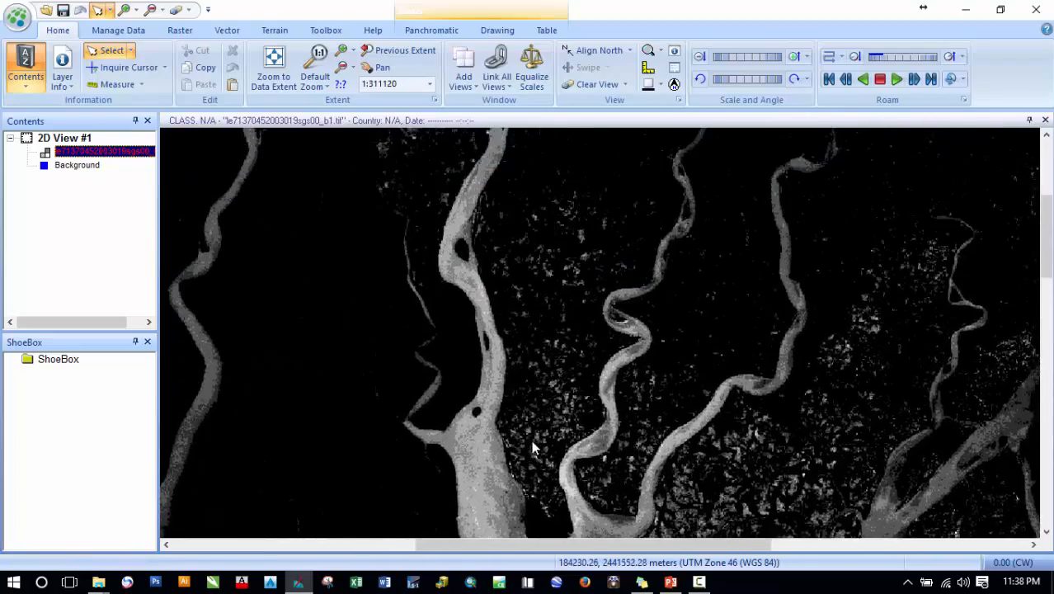
scroll(503, 296, "up", 4)
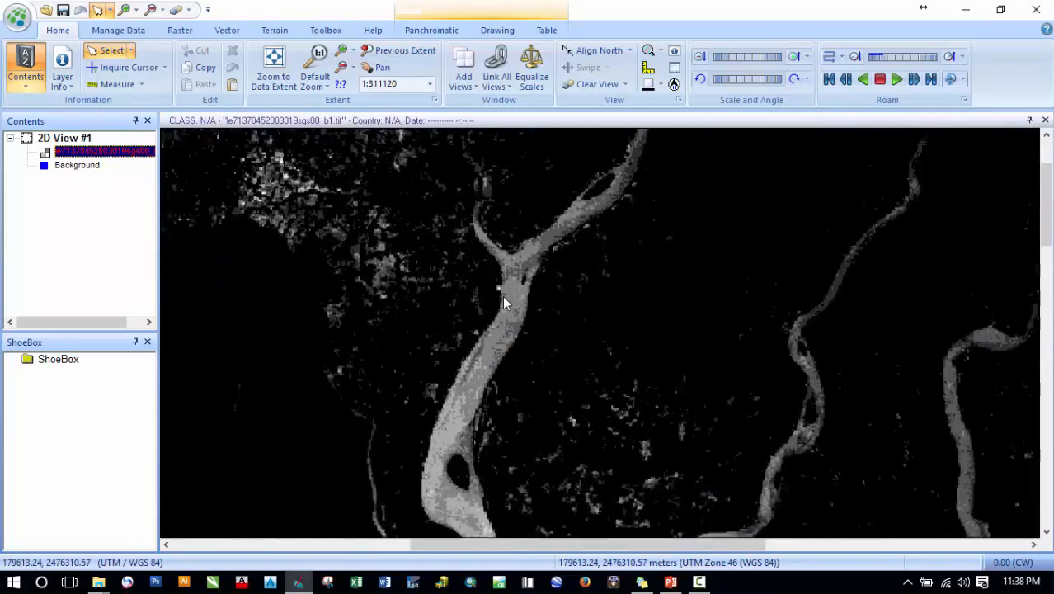
scroll(520, 304, "up", 4)
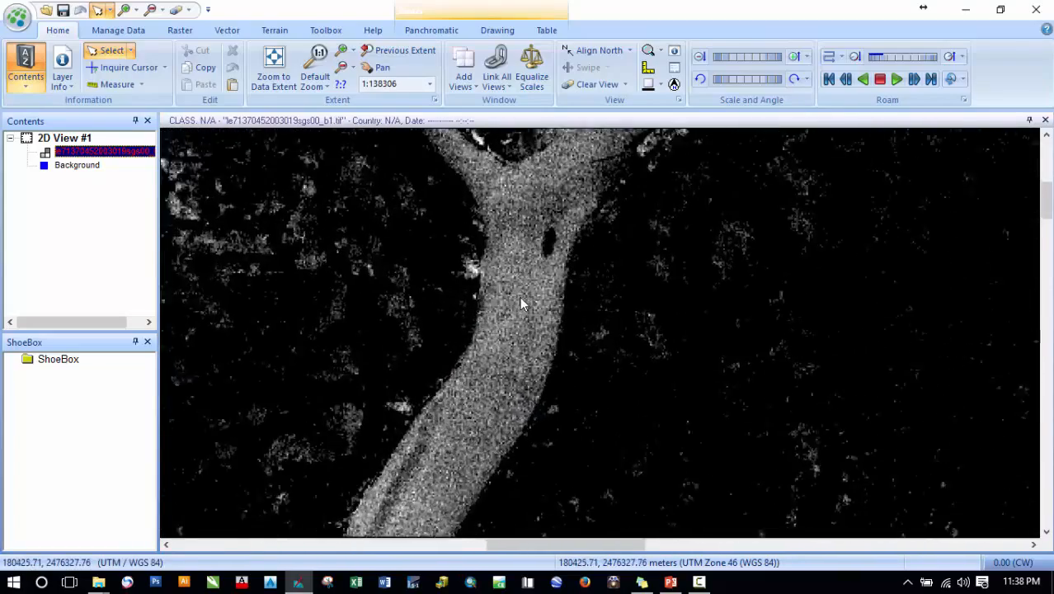
scroll(520, 303, "up", 3)
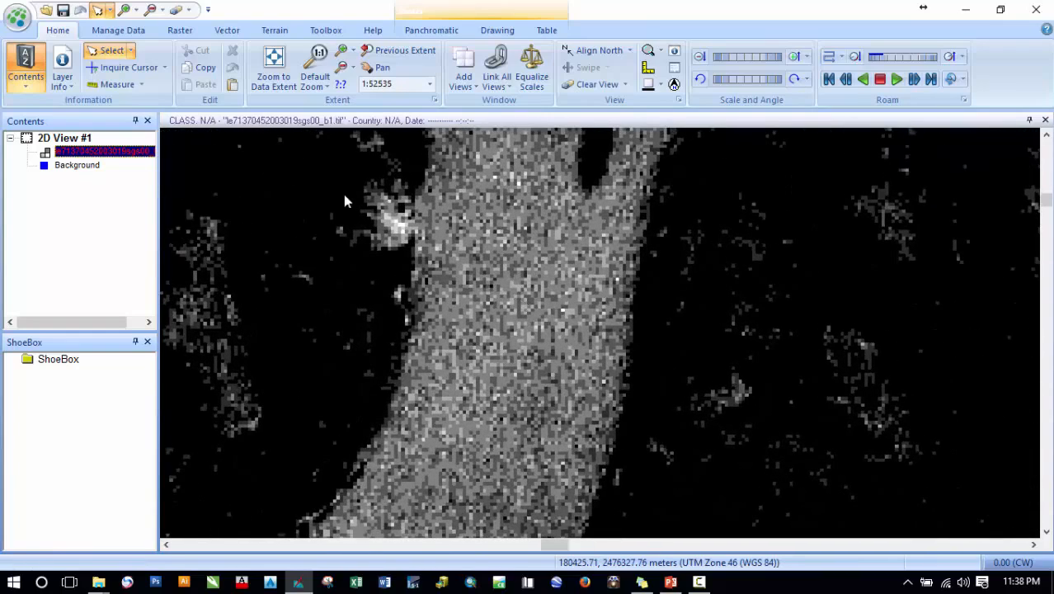
- Open the Inquire Cursor and inspect pixel values on the river while zooming back out
left_click(109, 69)
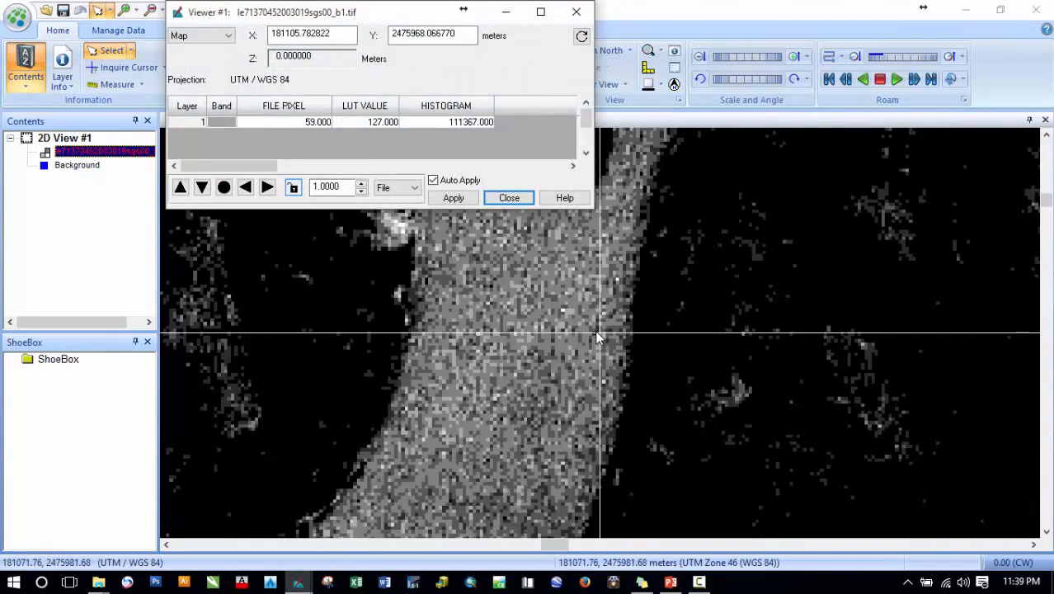
left_click_drag(599, 334, 535, 295)
scroll(528, 311, "down", 2)
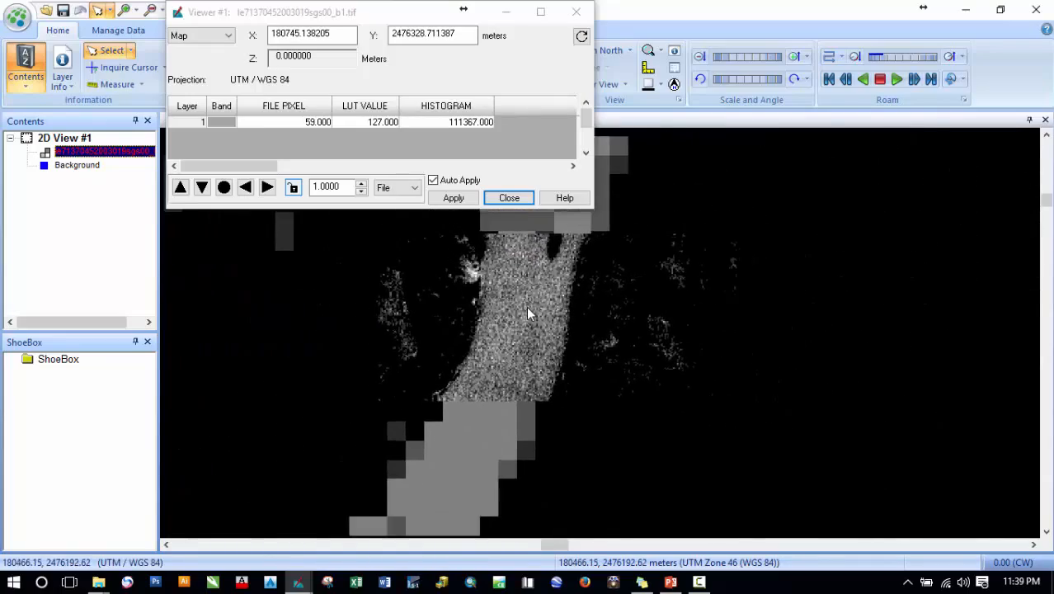
scroll(528, 308, "down", 2)
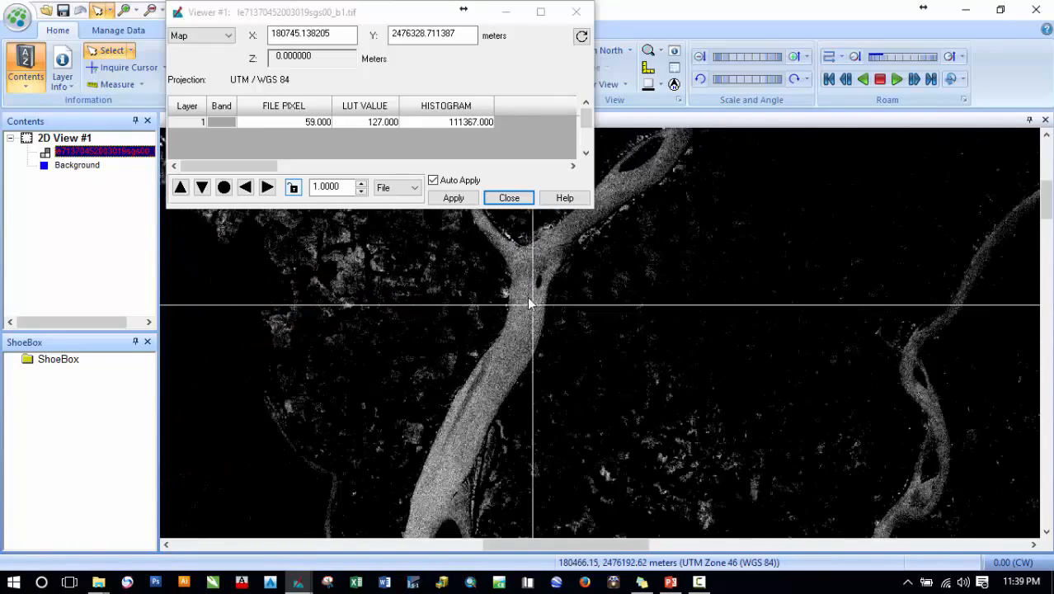
scroll(531, 295, "down", 1)
scroll(531, 297, "down", 2)
left_click_drag(555, 412, 551, 233)
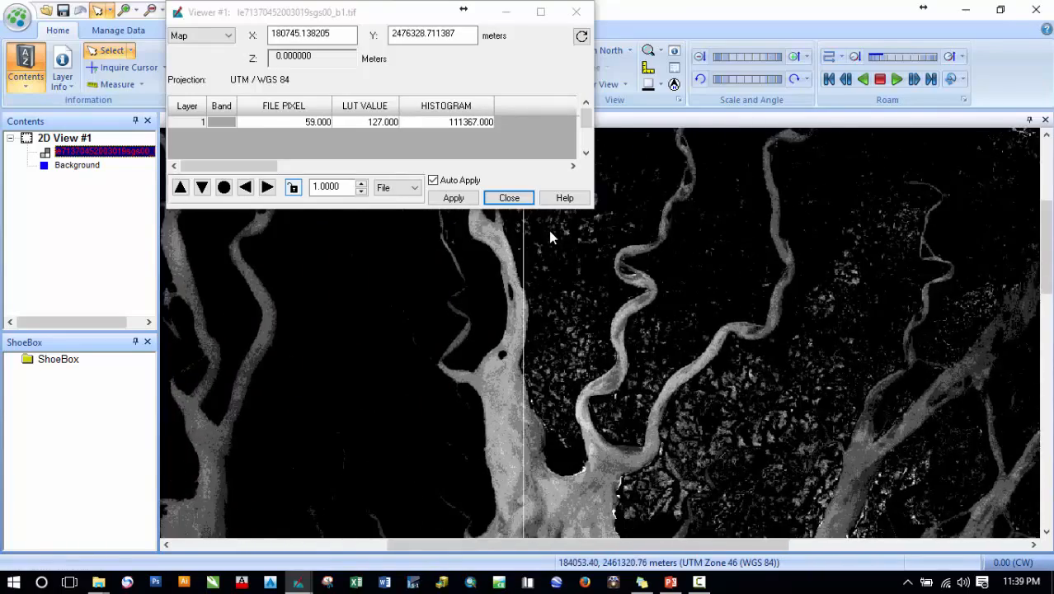
scroll(551, 313, "down", 1)
scroll(550, 312, "down", 3)
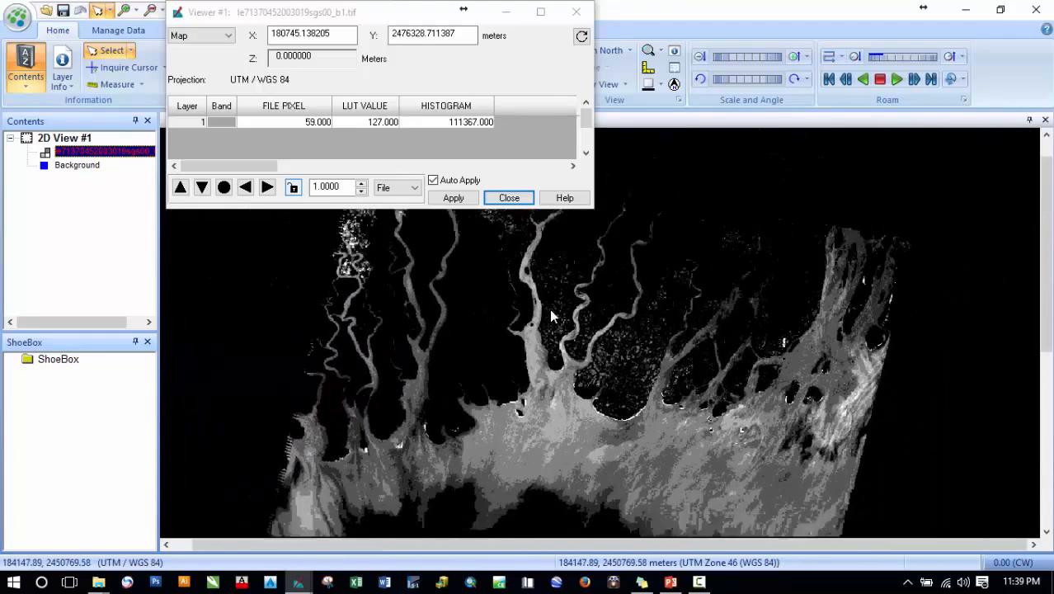
- Move the inquire crosshair across land, water and no-data areas to check pixel values, then close the viewer
left_click_drag(571, 304, 566, 333)
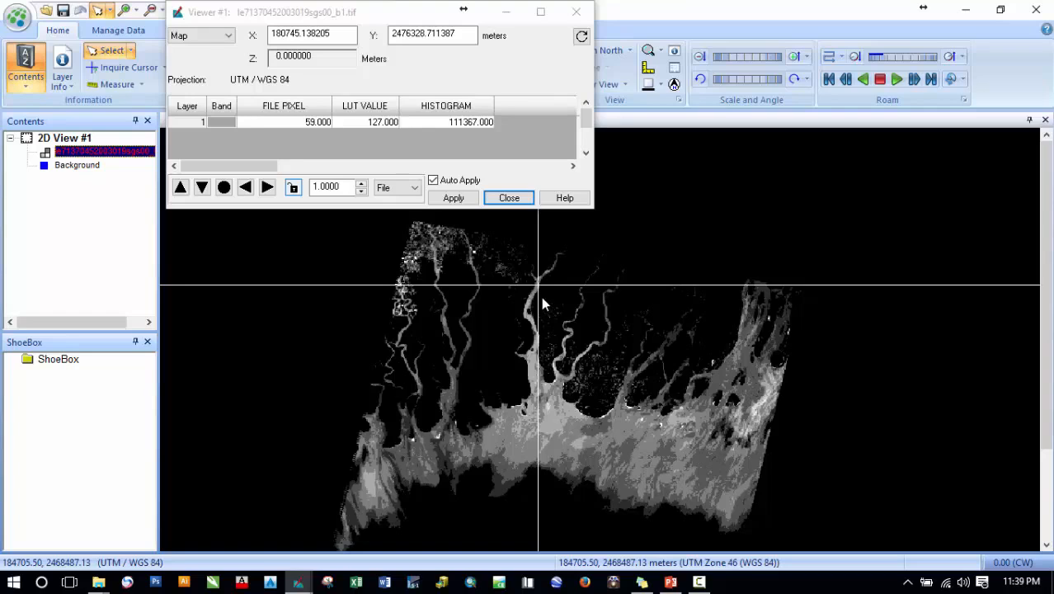
left_click_drag(539, 285, 527, 505)
scroll(696, 330, "down", 3)
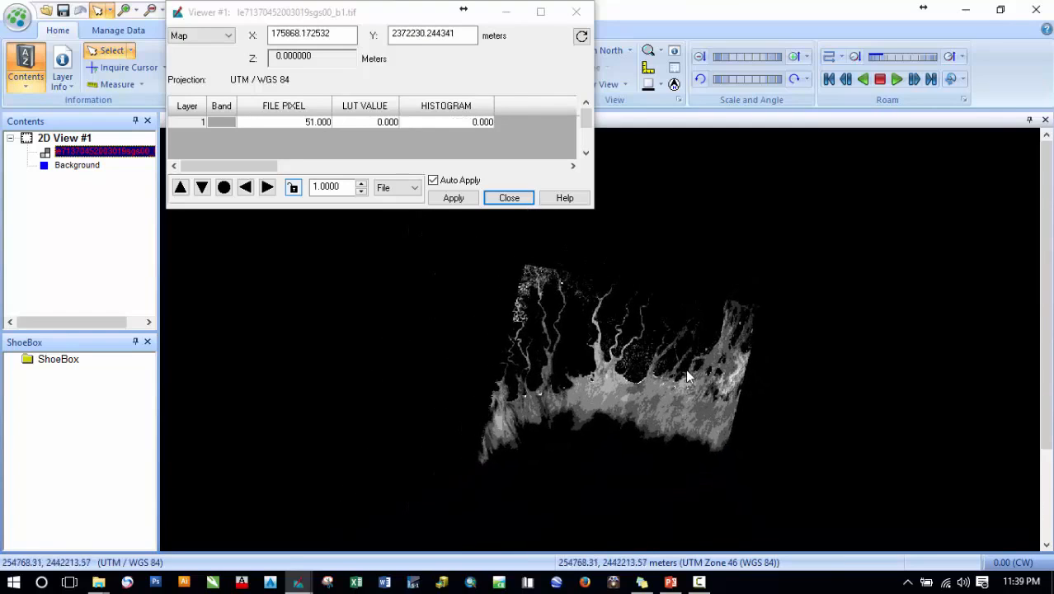
left_click_drag(653, 432, 624, 352)
scroll(561, 326, "up", 5)
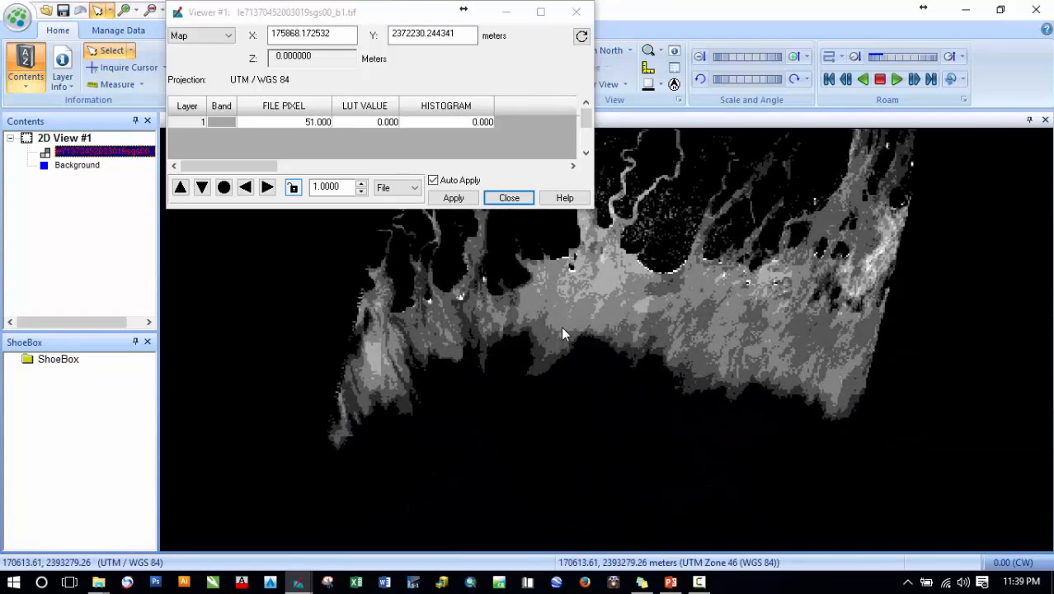
left_click_drag(583, 401, 616, 265)
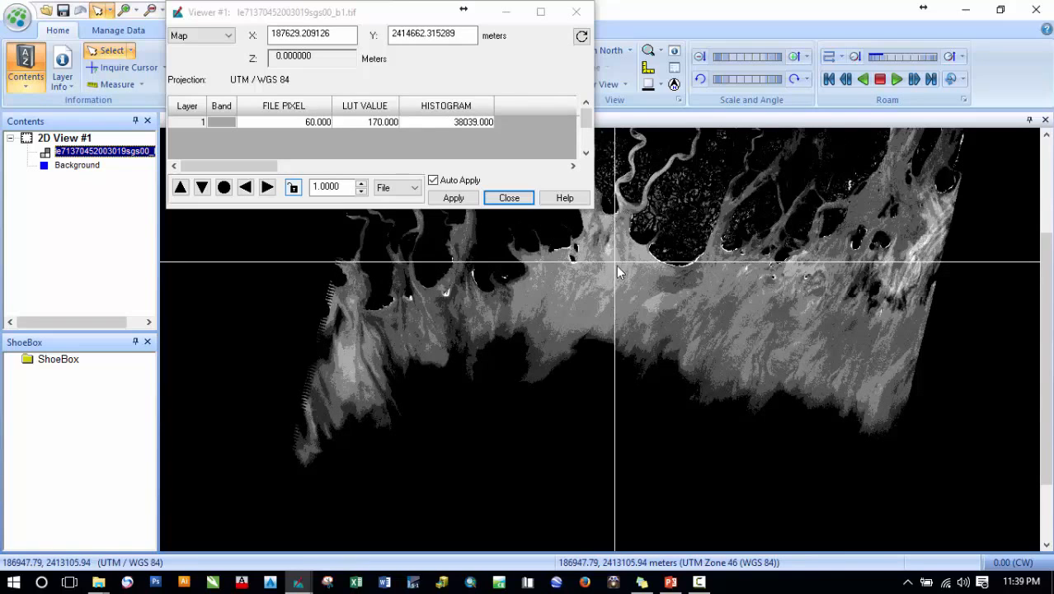
scroll(642, 409, "down", 2)
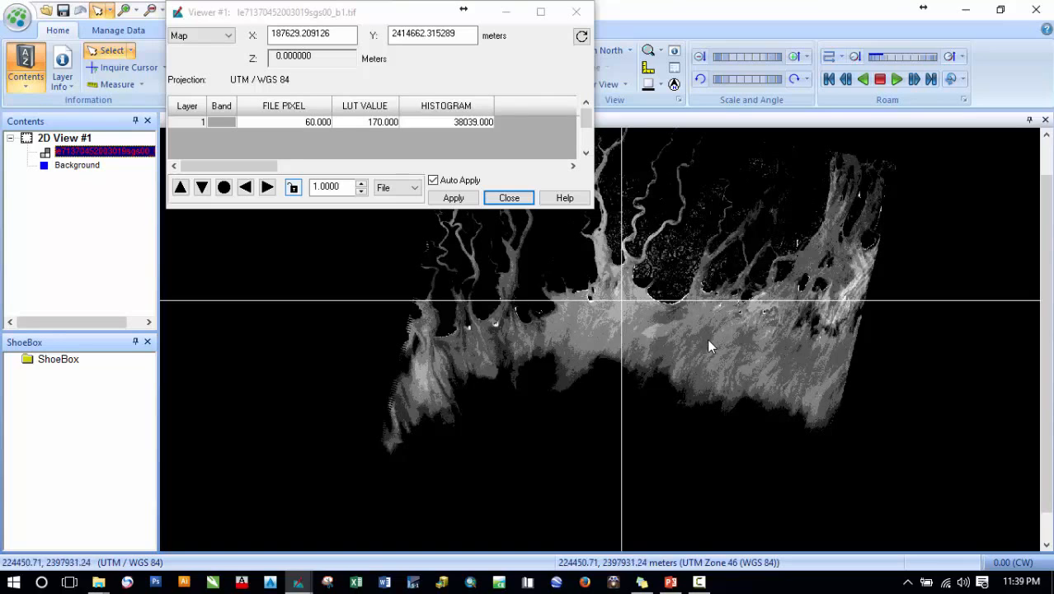
left_click_drag(624, 307, 588, 419)
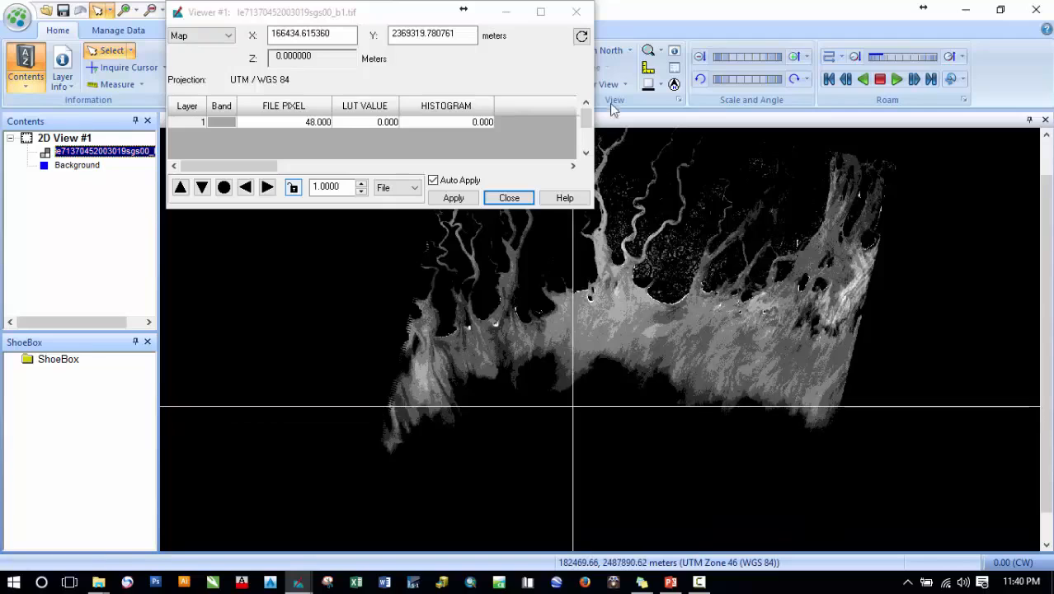
left_click(576, 12)
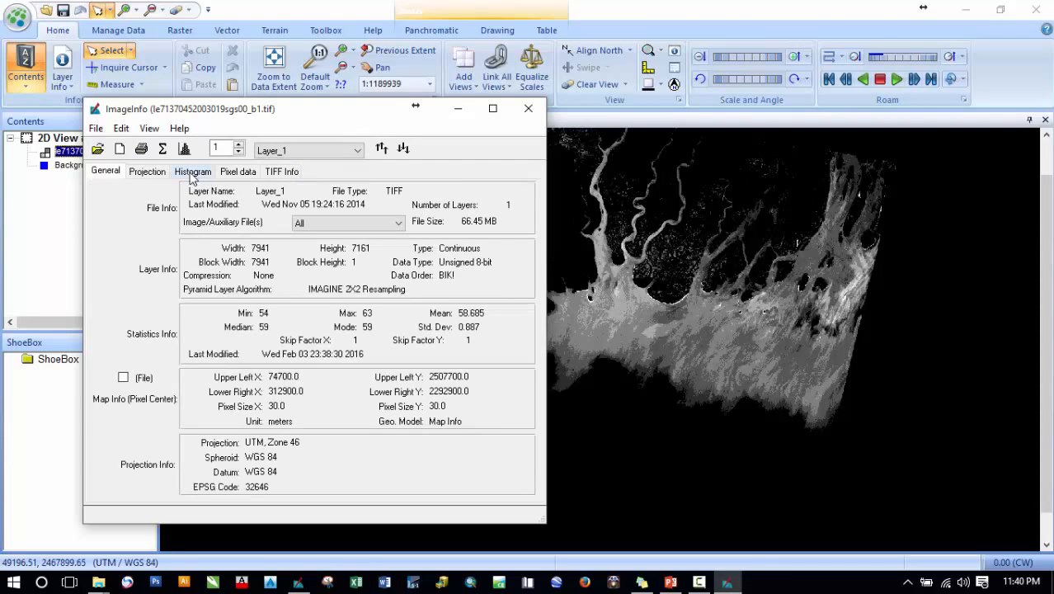
- Examine the layer's image information statistics and histogram, then close the Image Info window
left_click(231, 175)
left_click(193, 172)
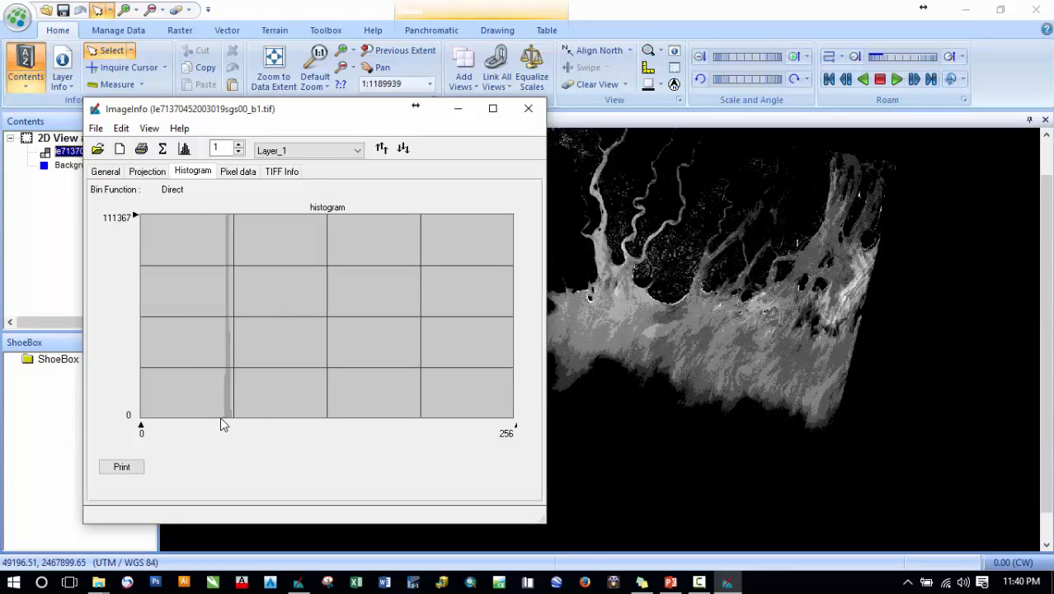
mouse_move(223, 416)
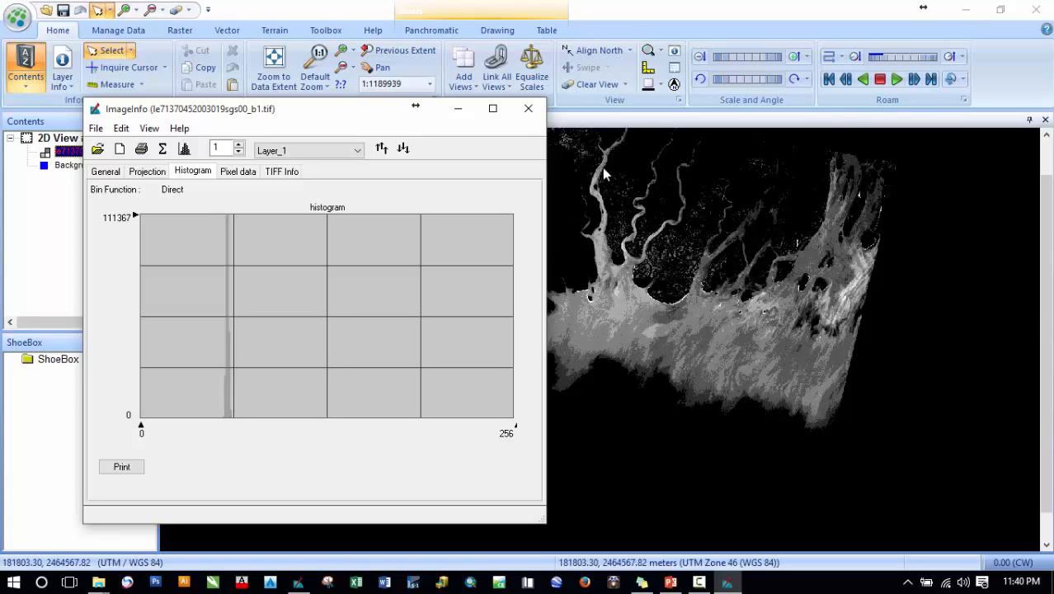
left_click(528, 108)
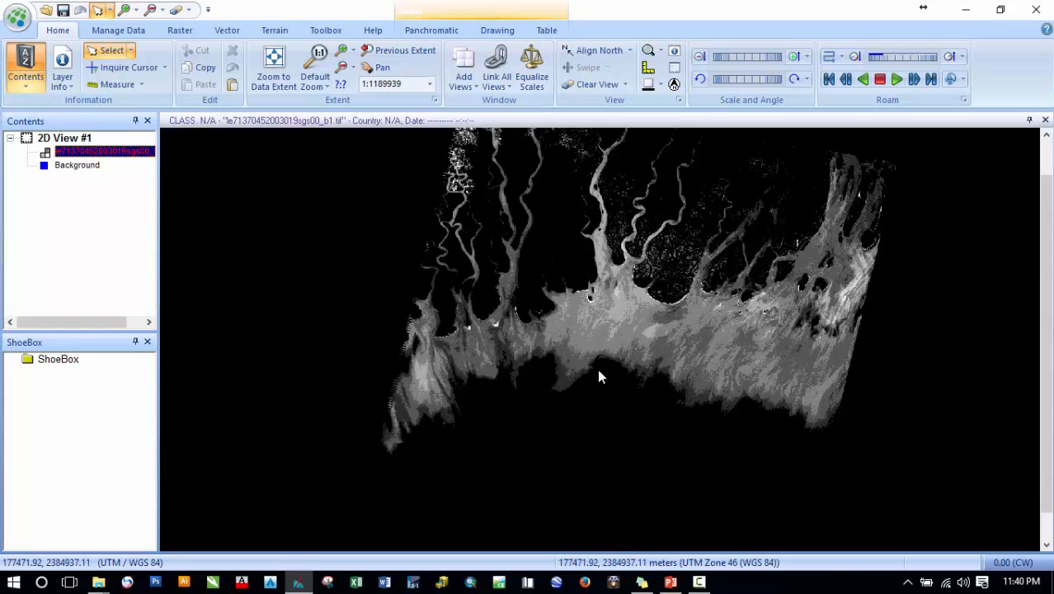
- Reopen the Inquire Cursor, check a pixel value on the dark land area, and close the viewer
left_click(125, 67)
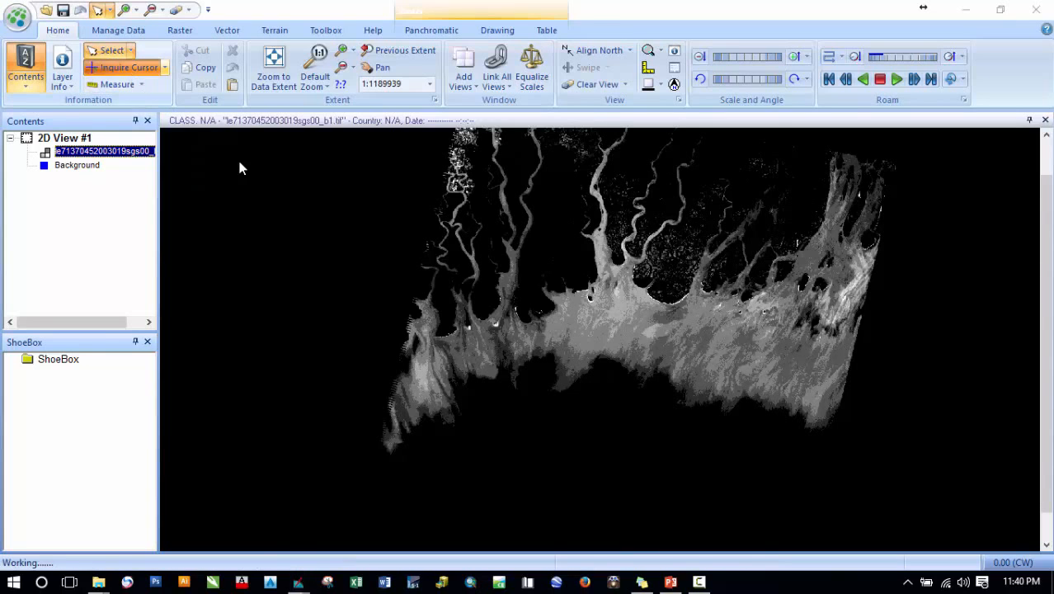
left_click_drag(599, 339, 517, 401)
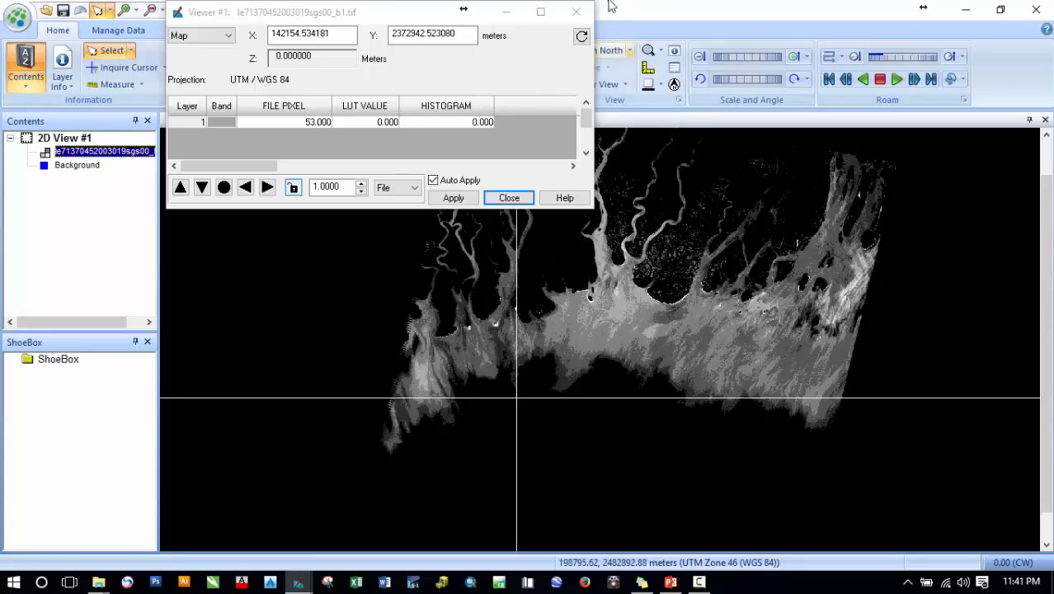
left_click(576, 12)
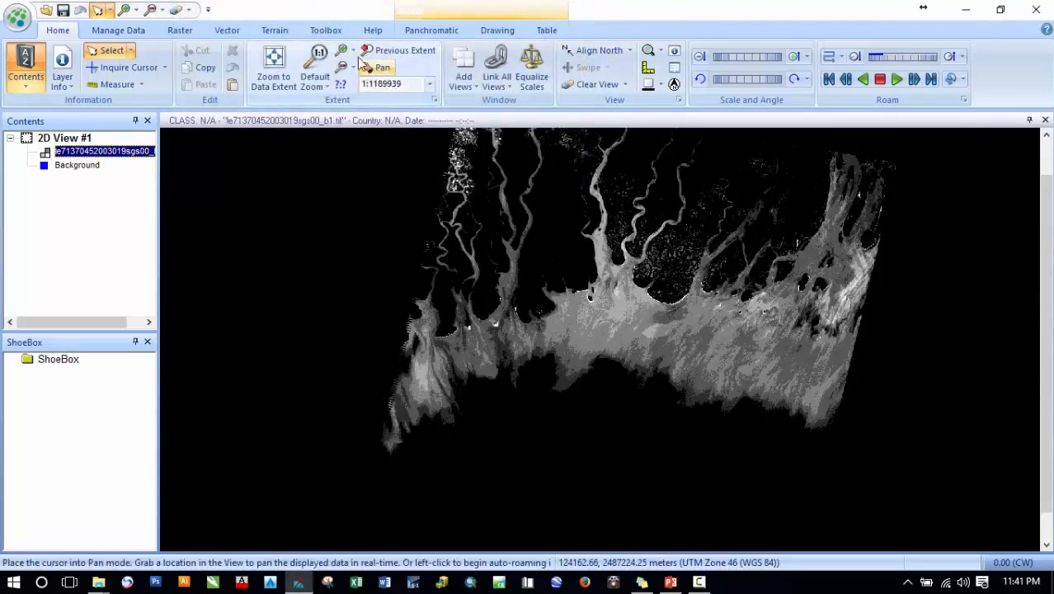
- Open Model Maker and build a model of input raster, function and output raster linked by arrows
left_click(326, 30)
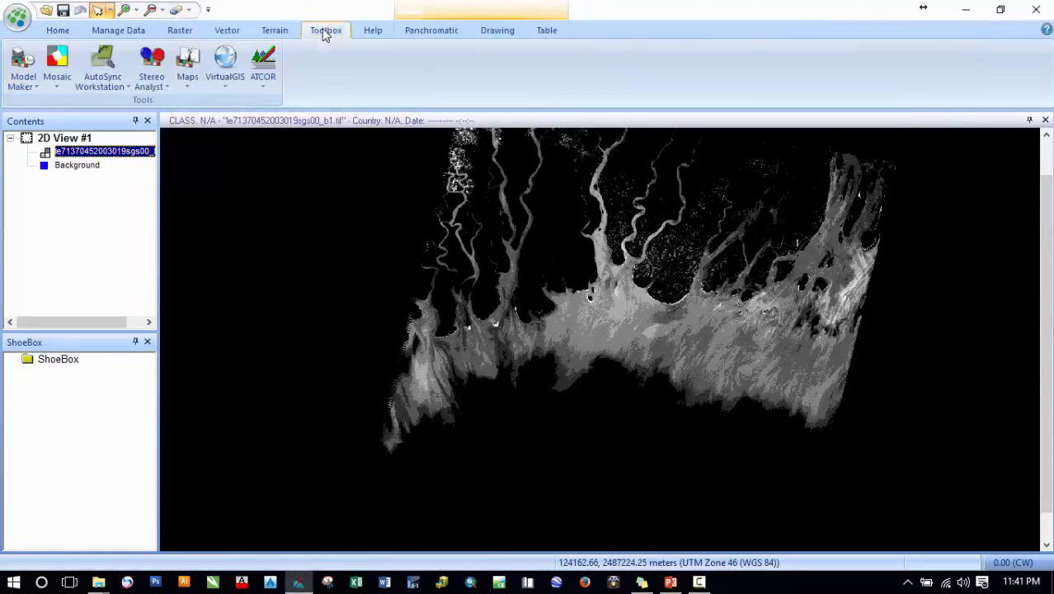
left_click(21, 62)
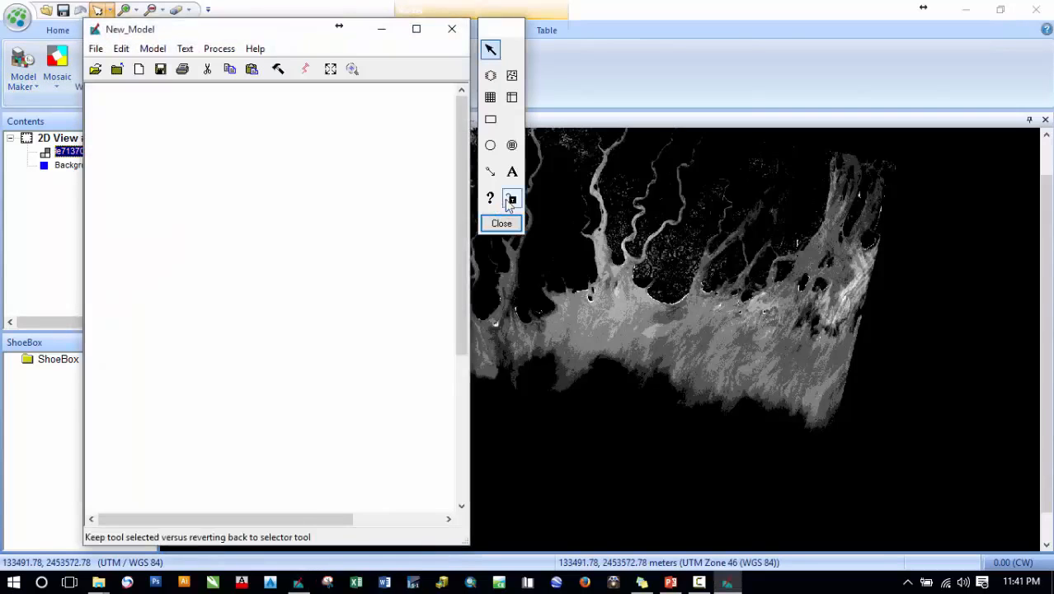
left_click(491, 75)
left_click(252, 132)
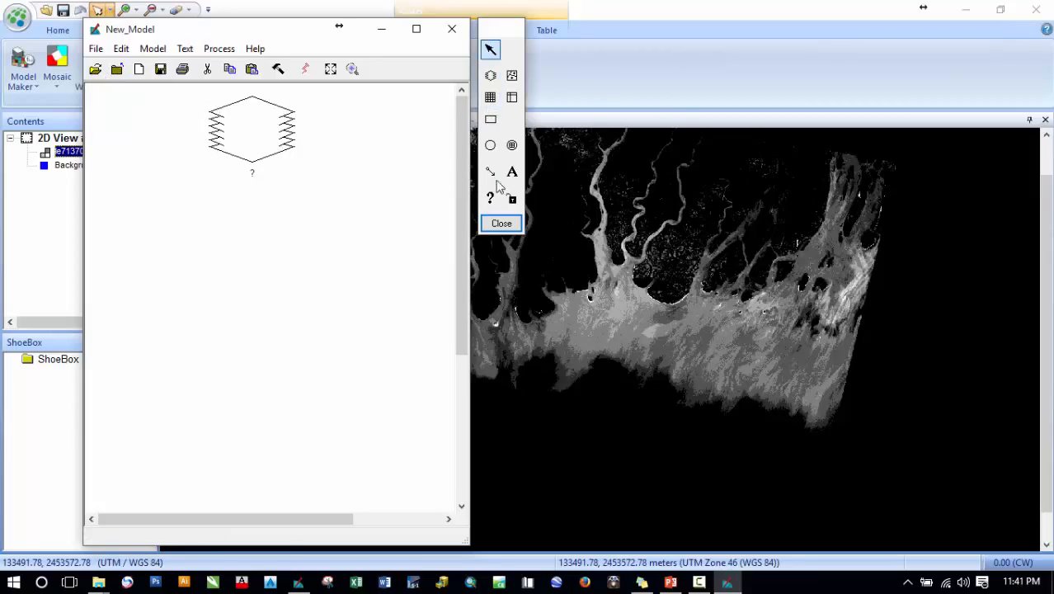
left_click(490, 145)
left_click(248, 227)
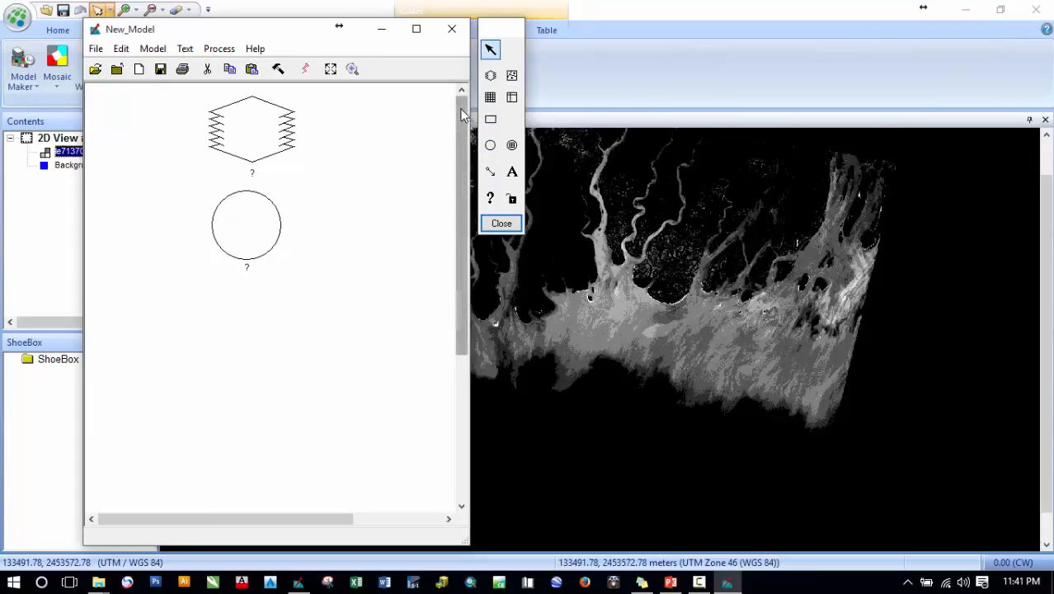
left_click(491, 75)
left_click(237, 320)
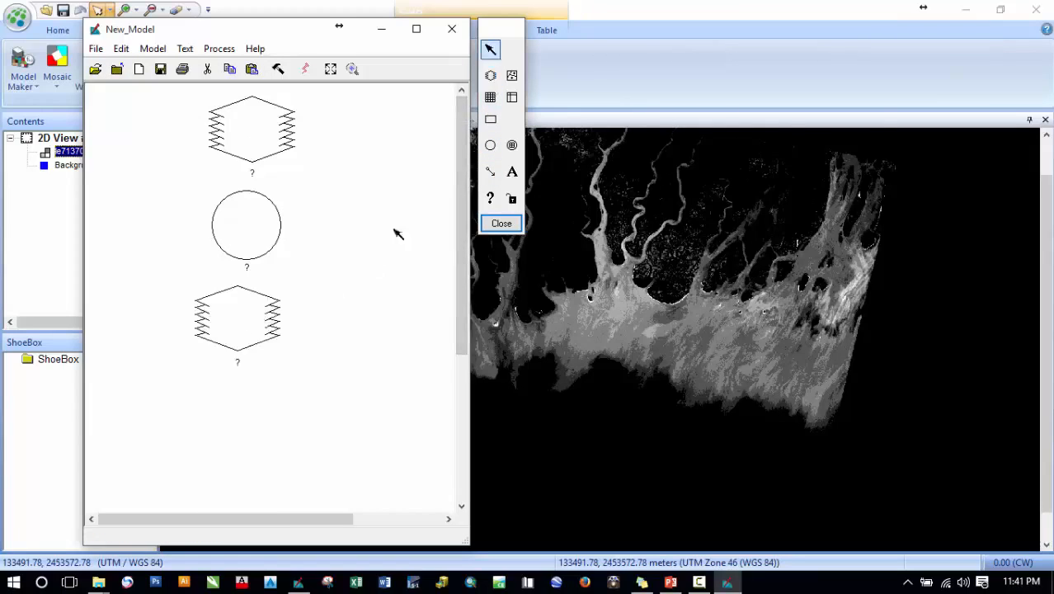
left_click(489, 171)
left_click_drag(261, 134, 247, 224)
left_click(490, 171)
left_click_drag(247, 268, 239, 314)
- Set the model's input raster to the band 1 TIFF from the recent file list
double_click(266, 132)
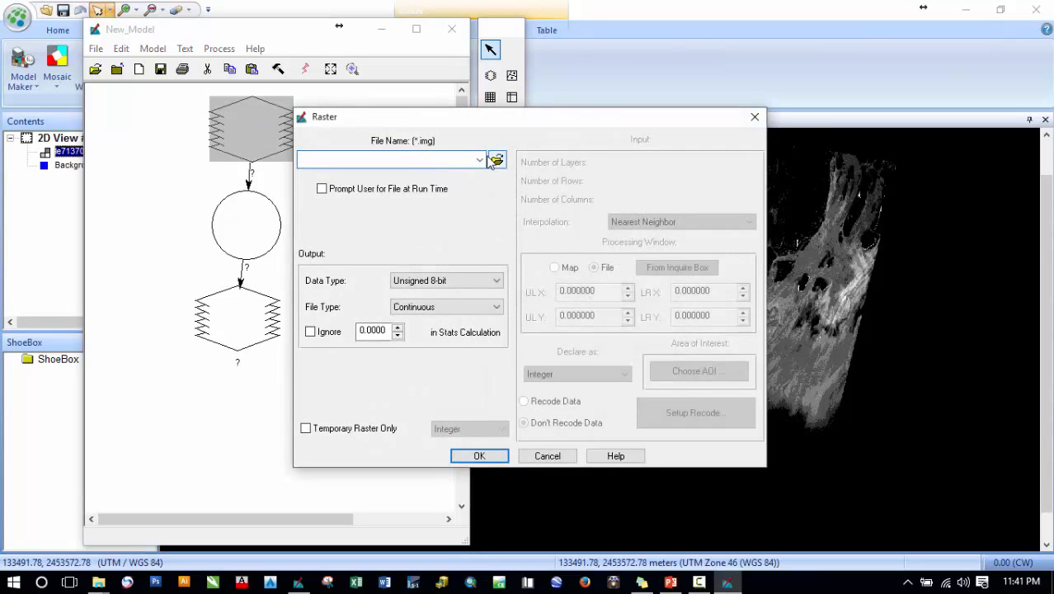
left_click(499, 160)
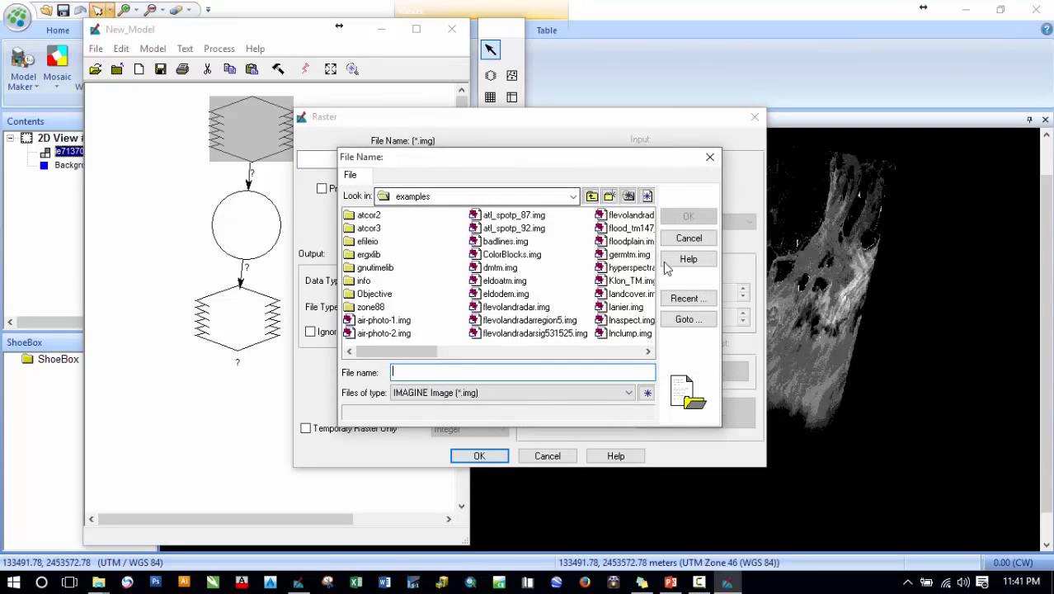
left_click(686, 299)
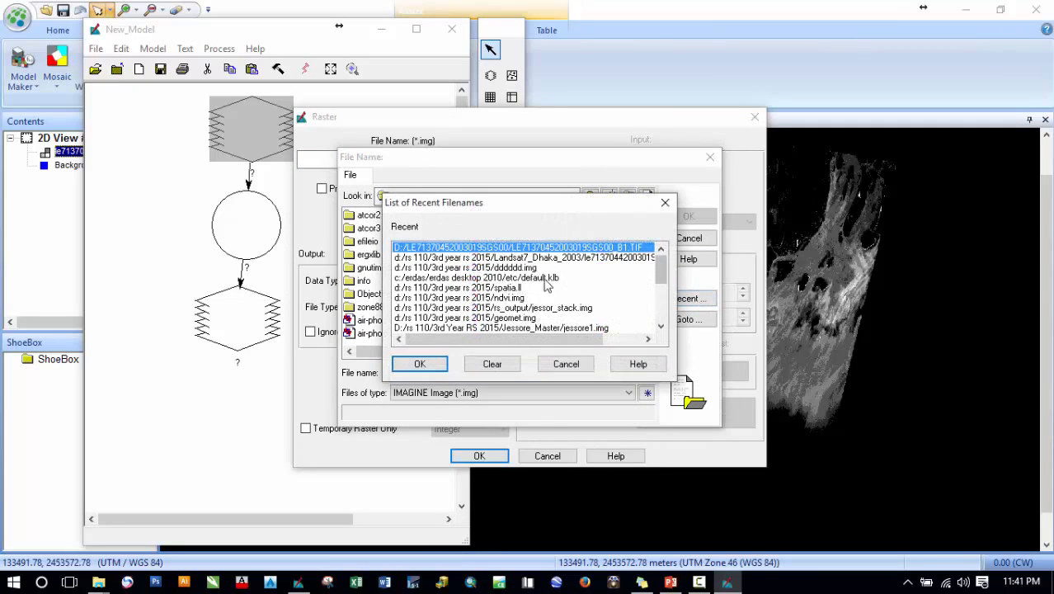
left_click(420, 365)
left_click(689, 217)
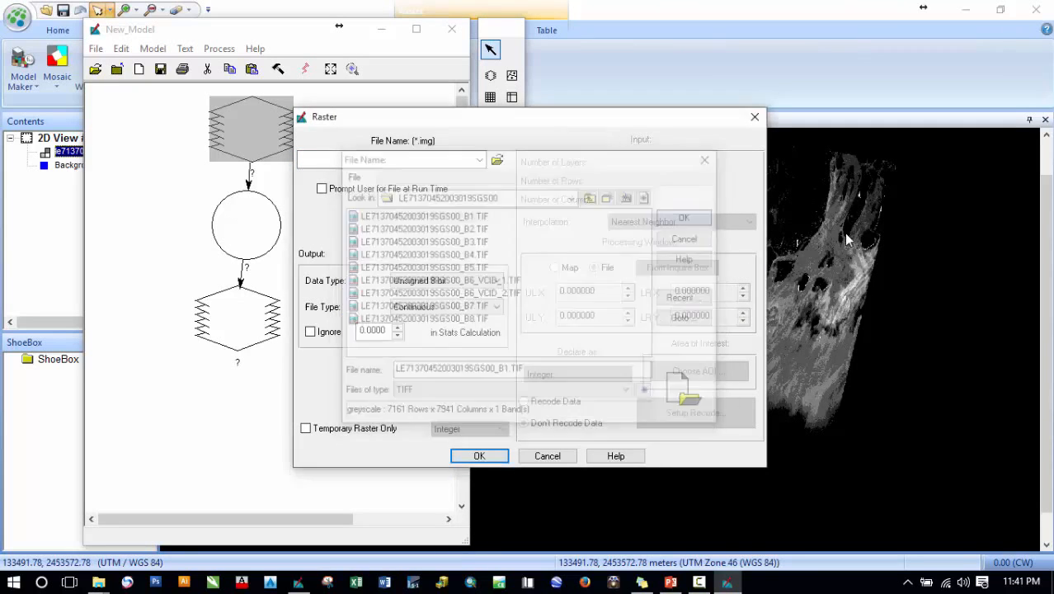
left_click(479, 455)
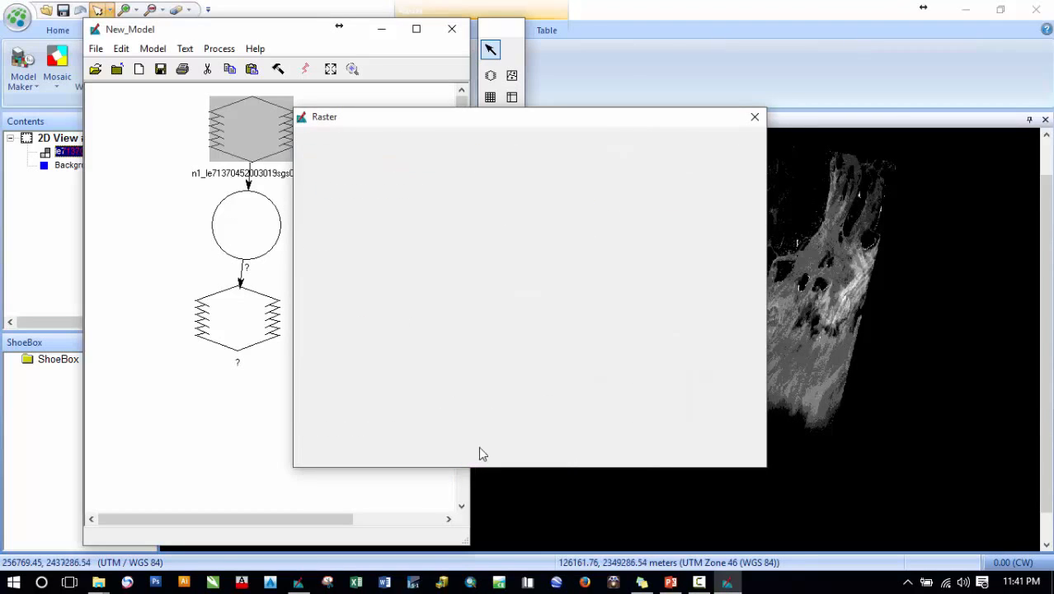
- Define the output raster as a new IMAGINE image named B1
mouse_move(254, 325)
left_mouse_down()
mouse_move(264, 334)
mouse_move(249, 333)
left_mouse_up()
double_click(272, 330)
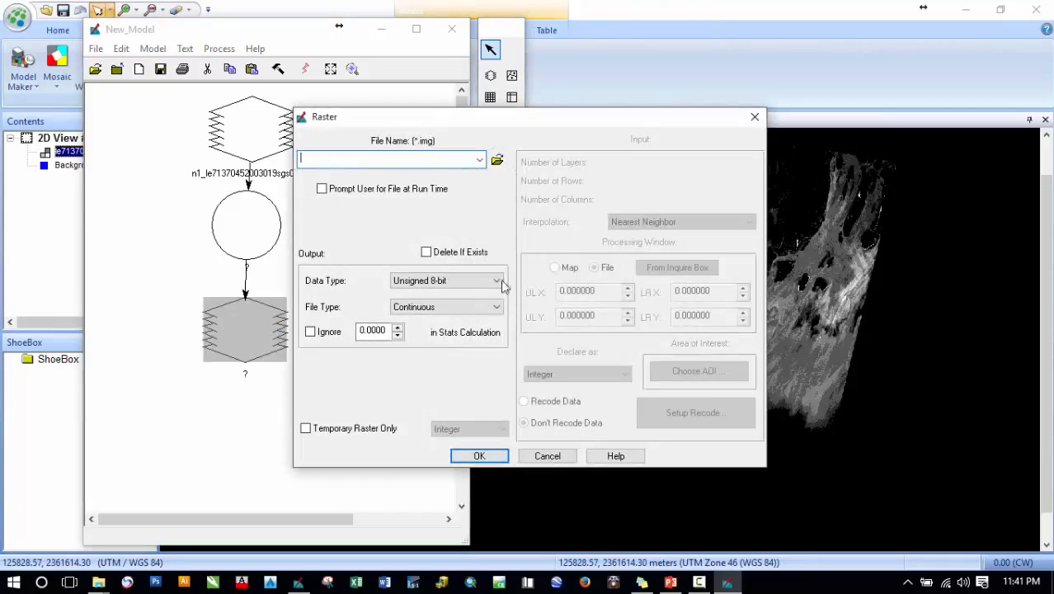
left_click(499, 158)
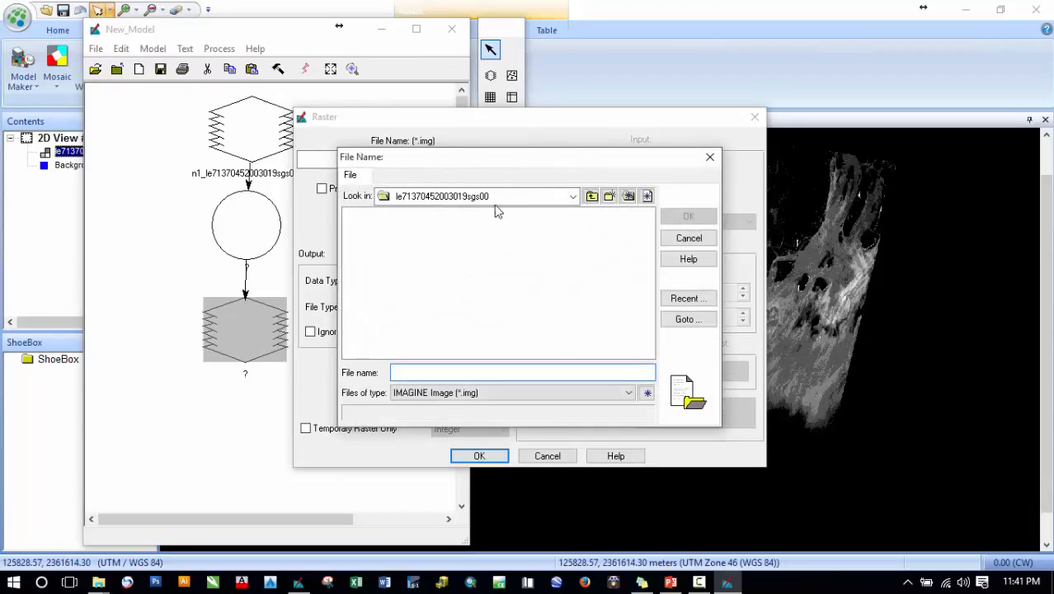
left_click(463, 395)
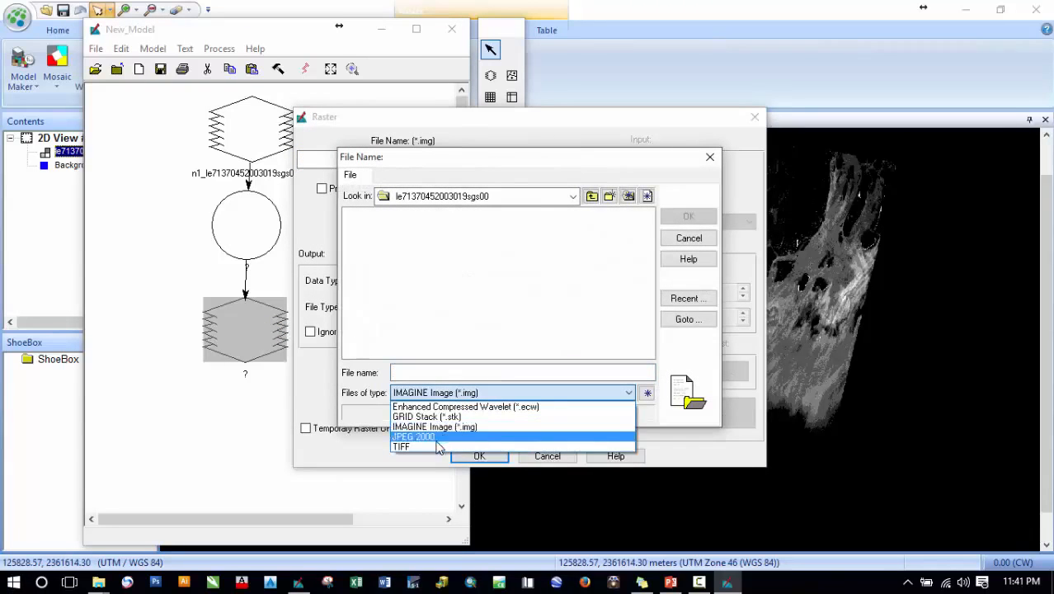
left_click(445, 428)
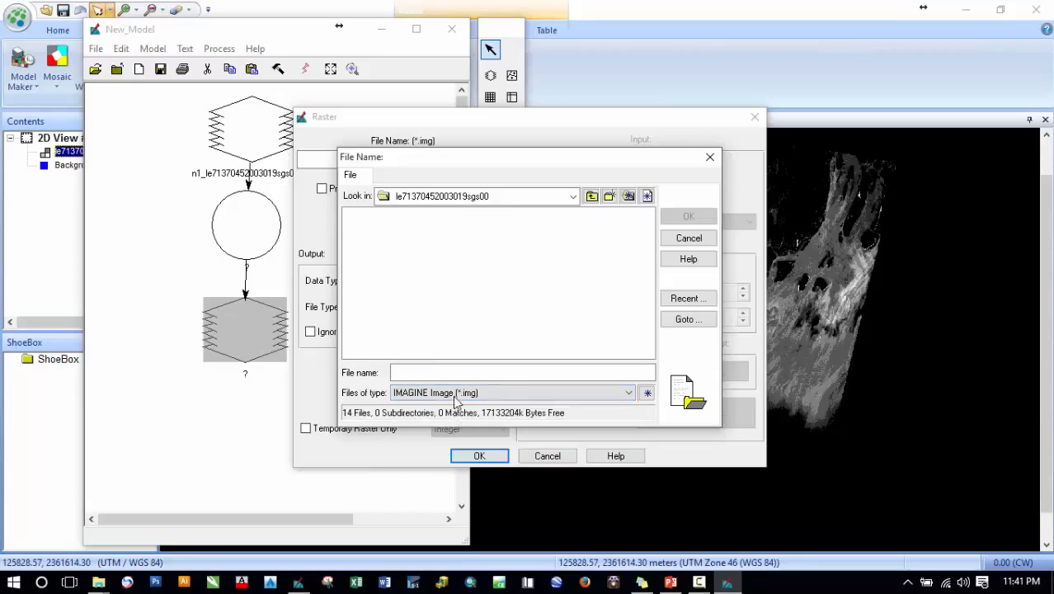
left_click(442, 371)
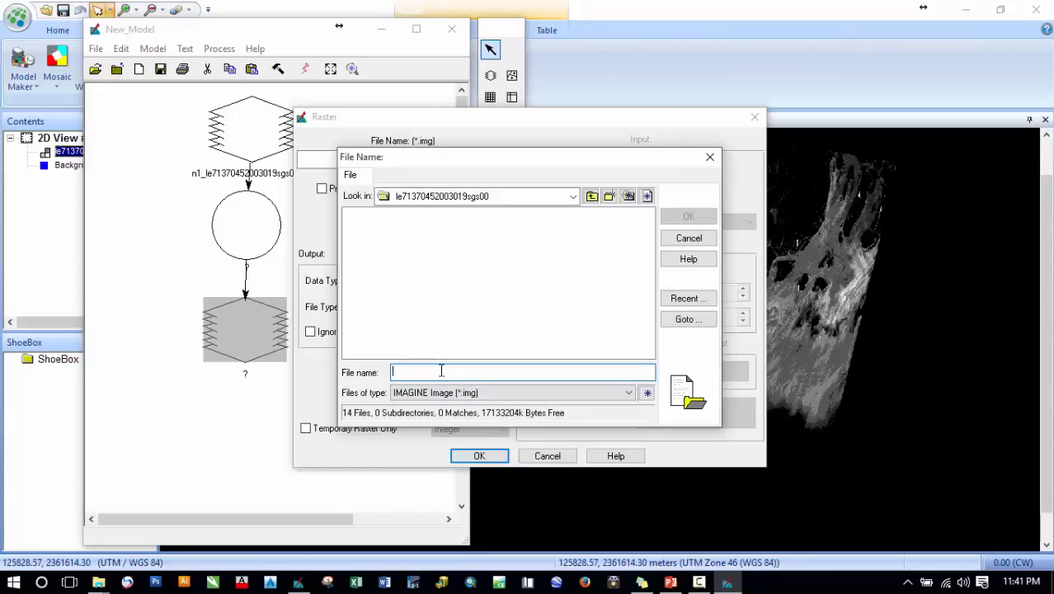
type("B")
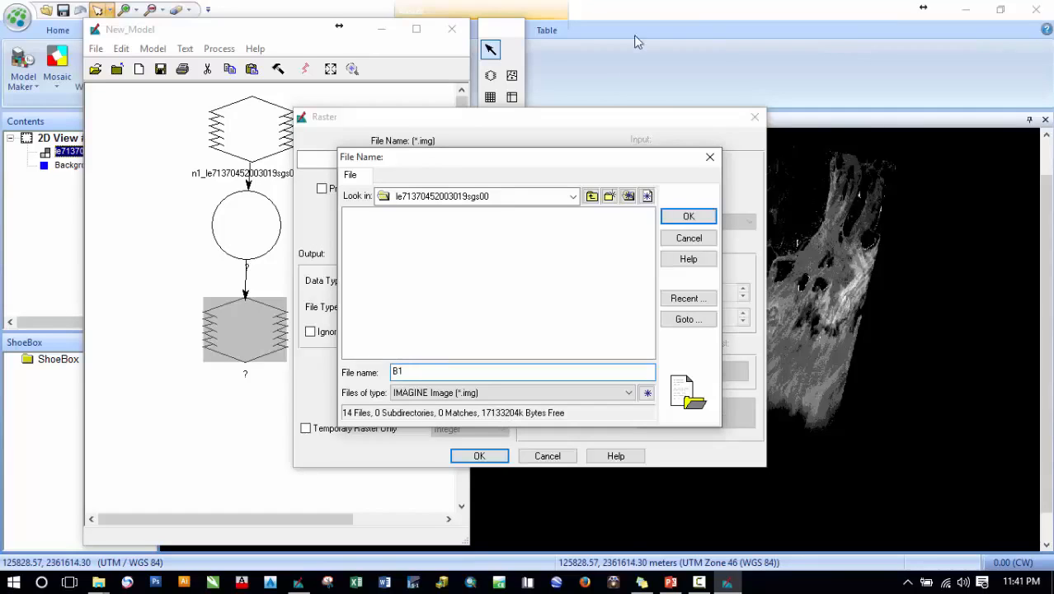
type("1")
left_click(686, 216)
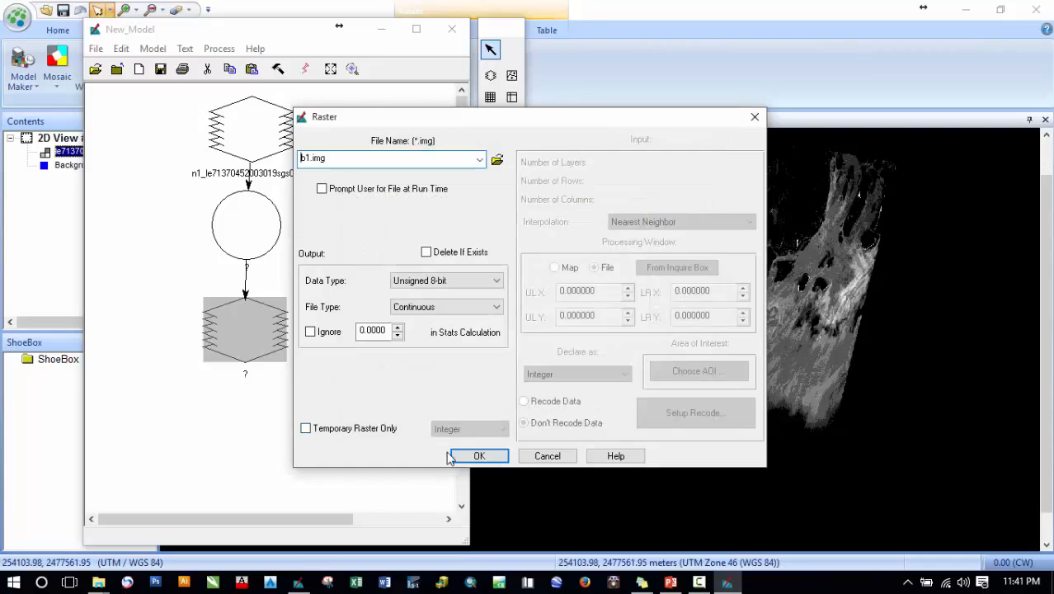
left_click(475, 456)
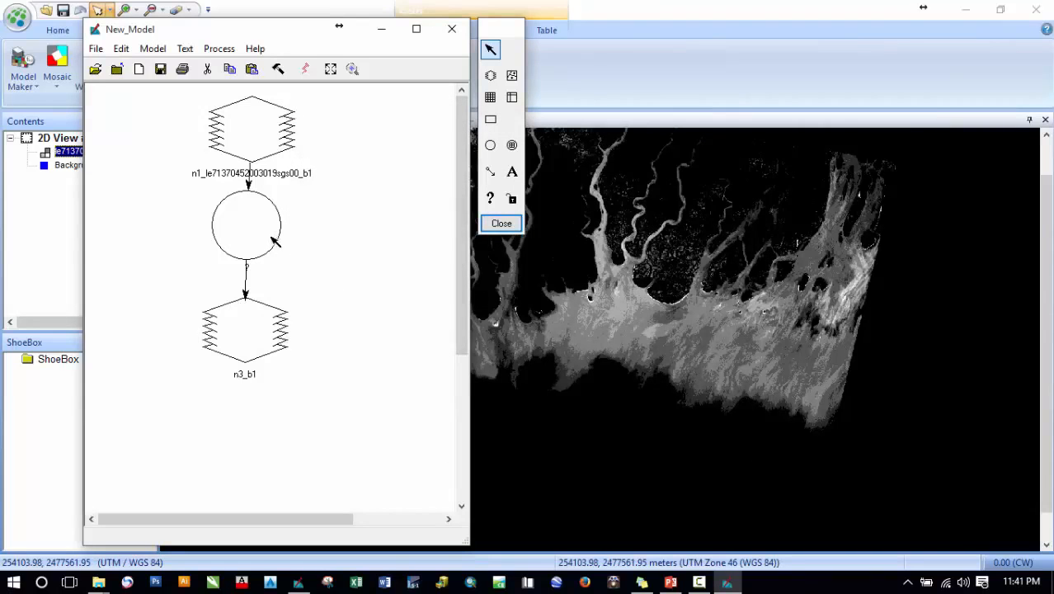
- Define the function as the band 1 input minus 4
double_click(271, 237)
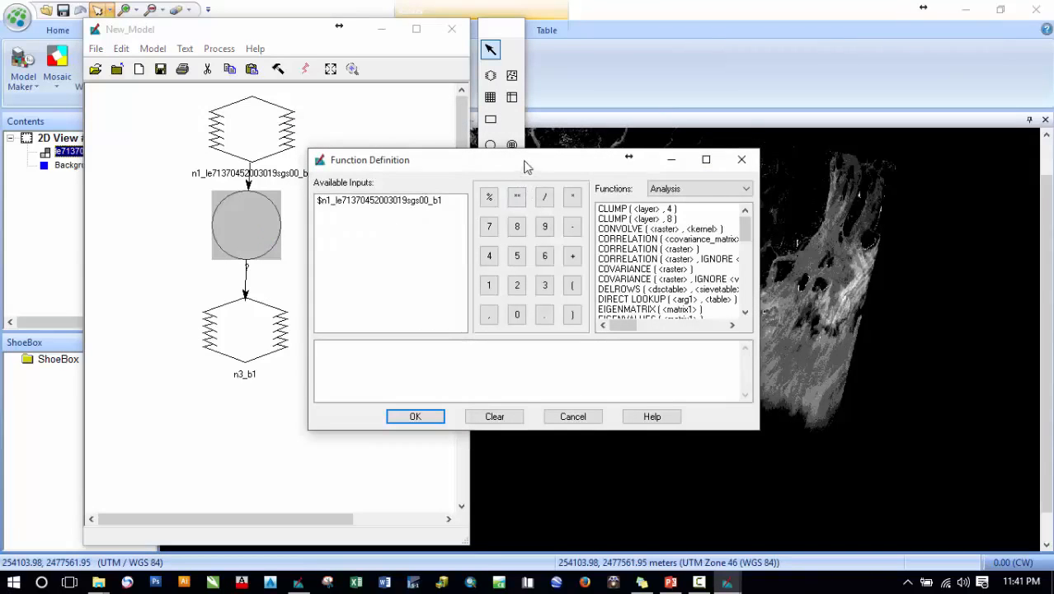
left_click_drag(525, 164, 484, 152)
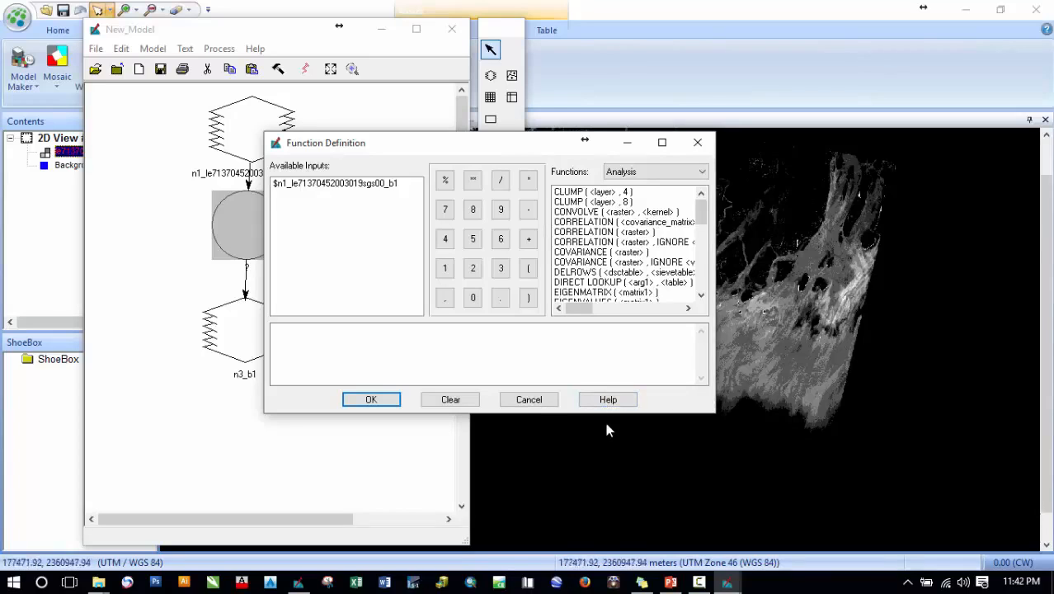
left_click(359, 348)
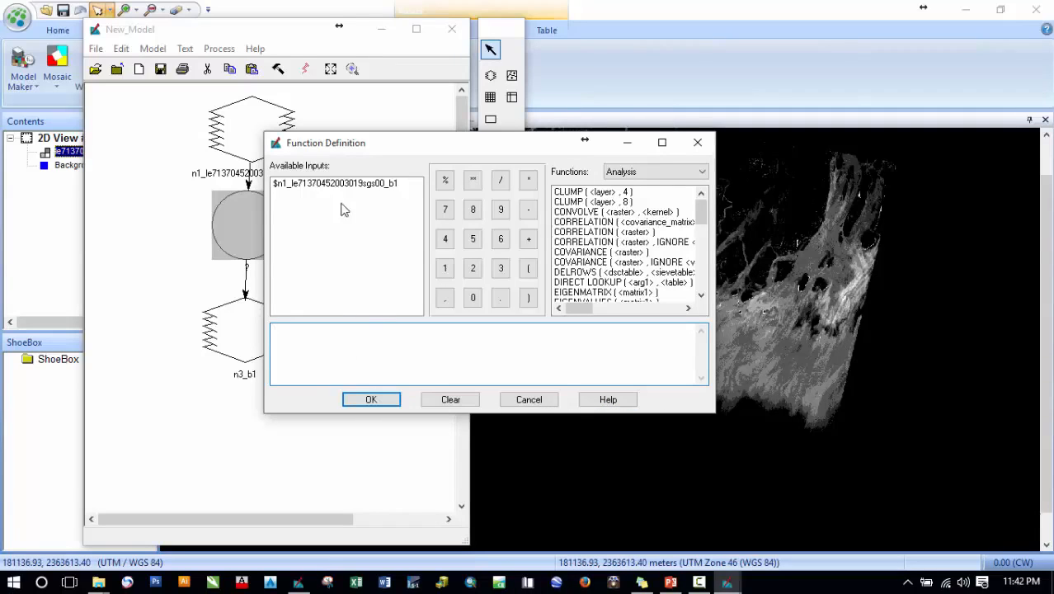
left_click(354, 183)
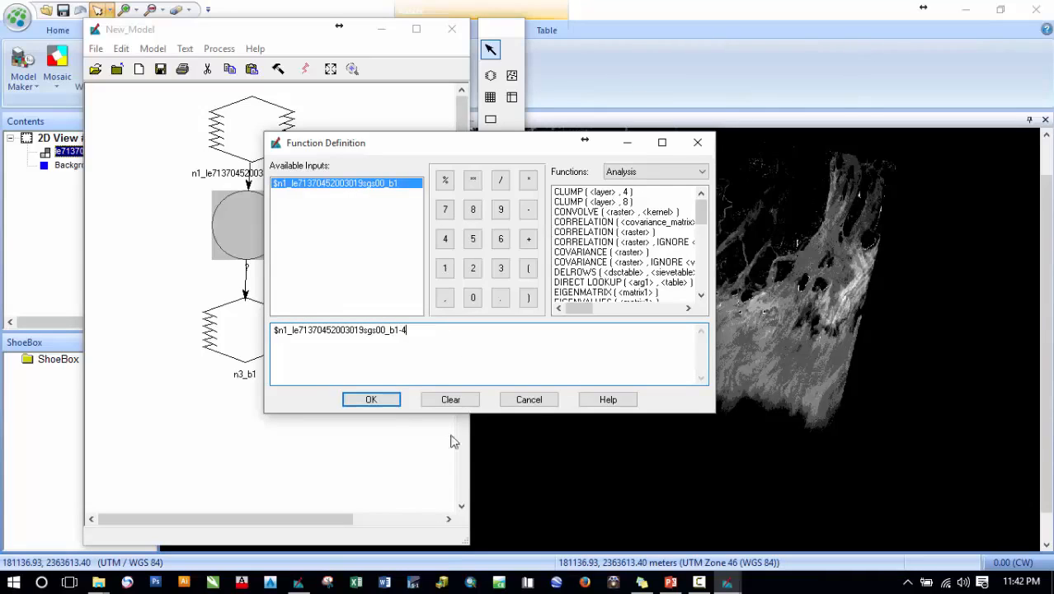
left_click(381, 407)
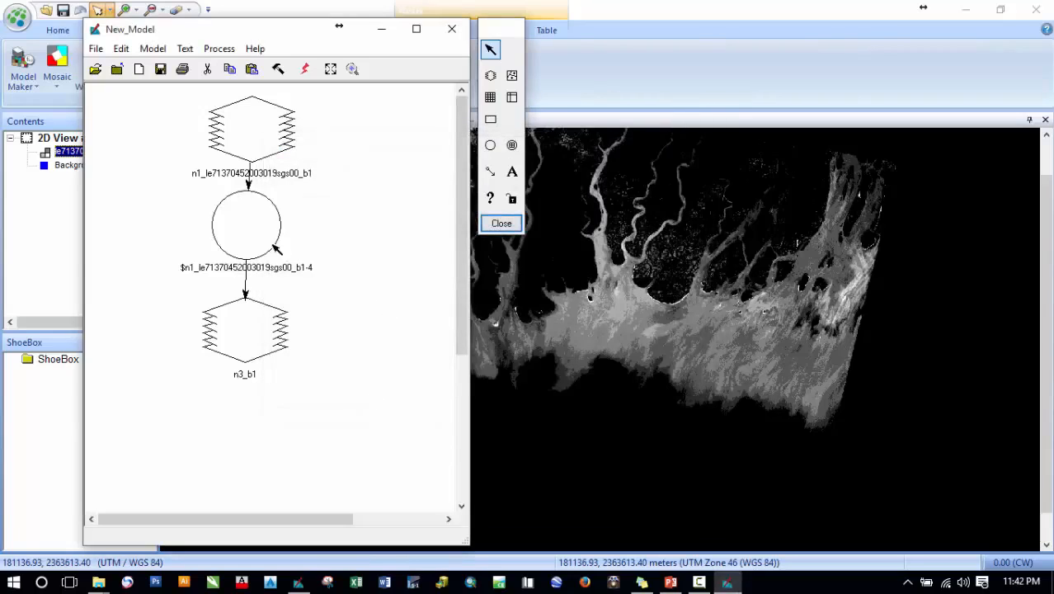
- Review the function expression, run the model, and close the process list
double_click(274, 245)
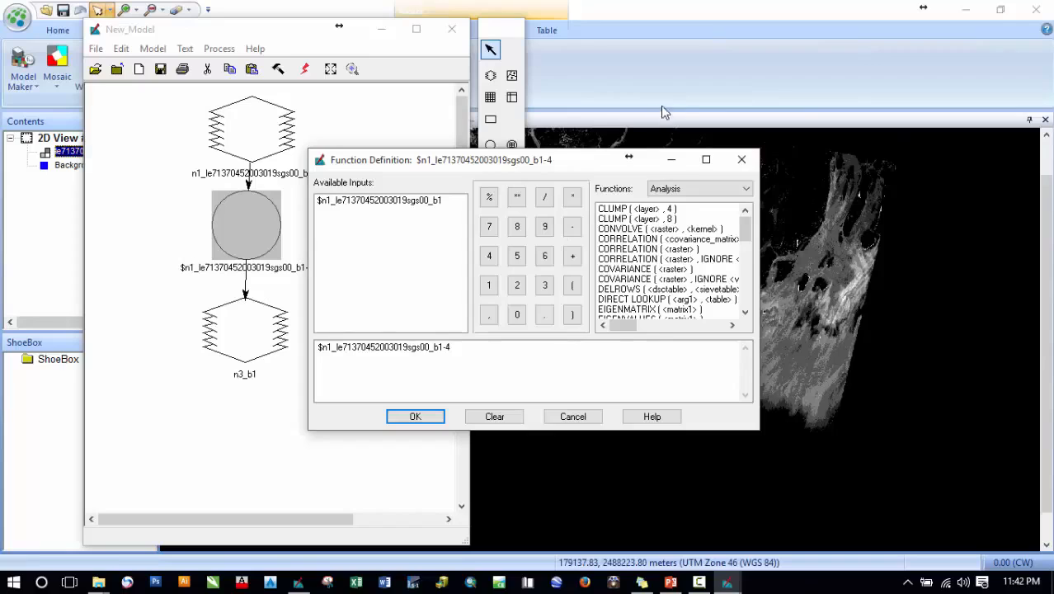
left_click(466, 351)
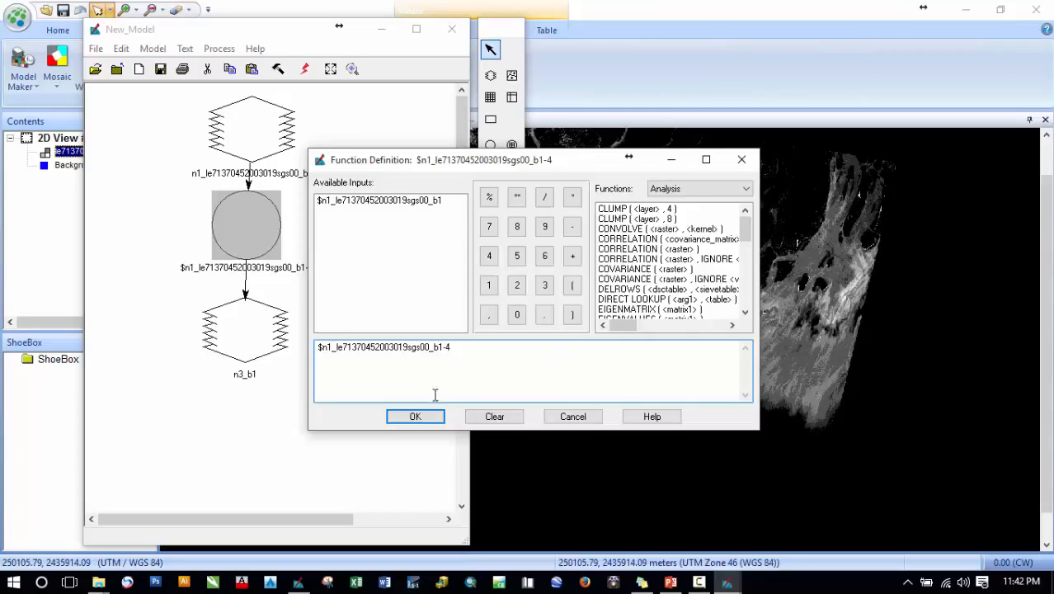
left_click(415, 416)
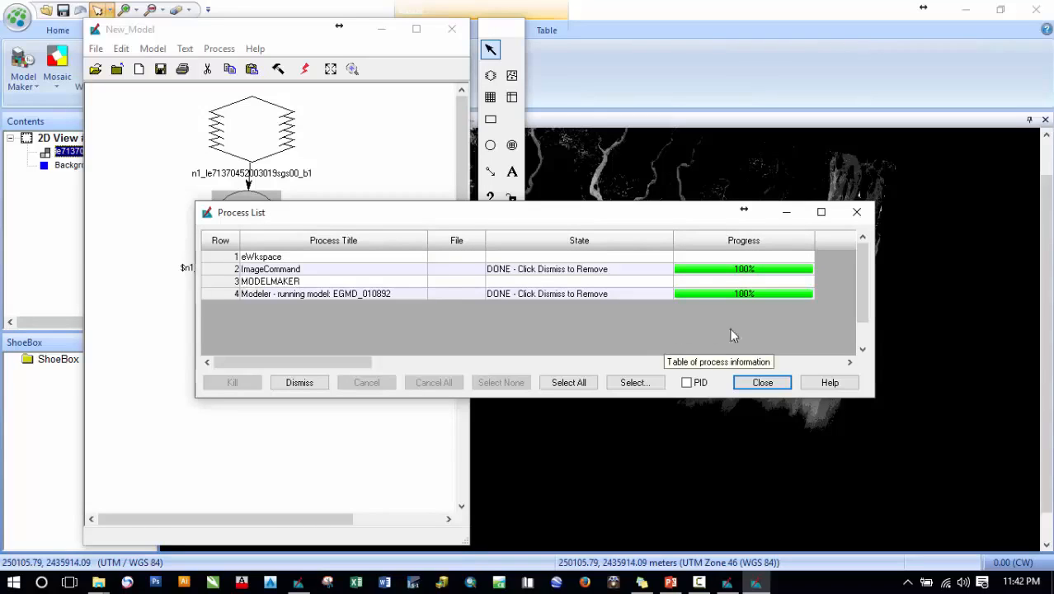
left_click(762, 383)
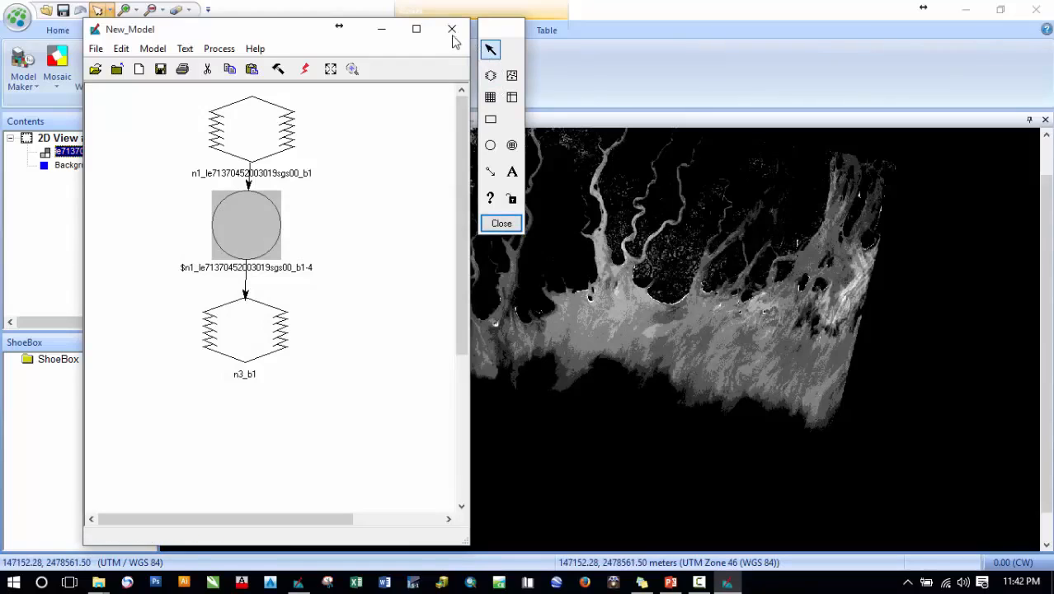
- Close Model Maker and add a second 2D view
left_click(385, 31)
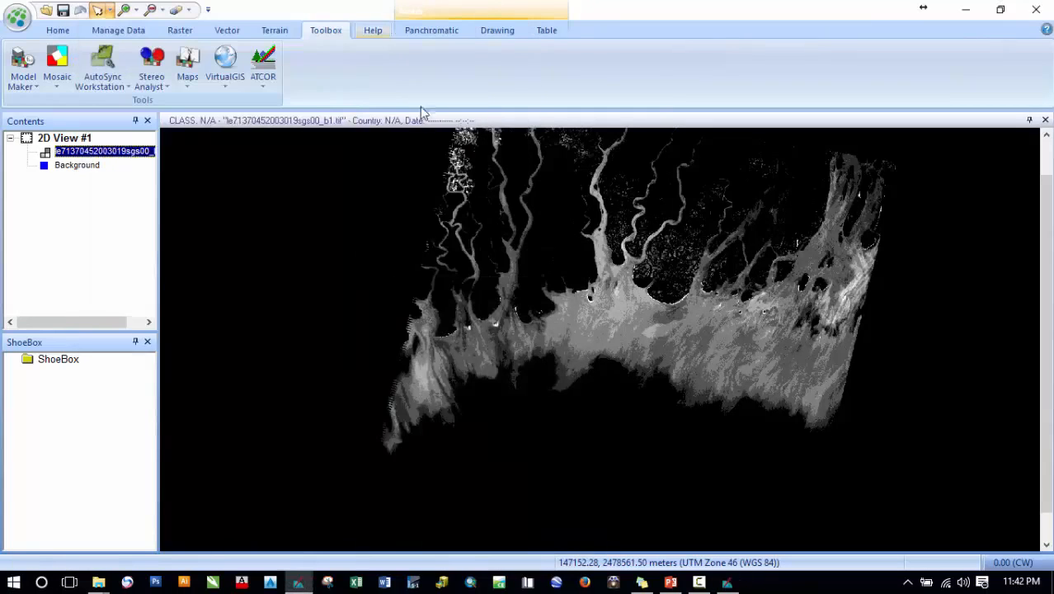
left_click(58, 30)
left_click(469, 74)
left_click(513, 120)
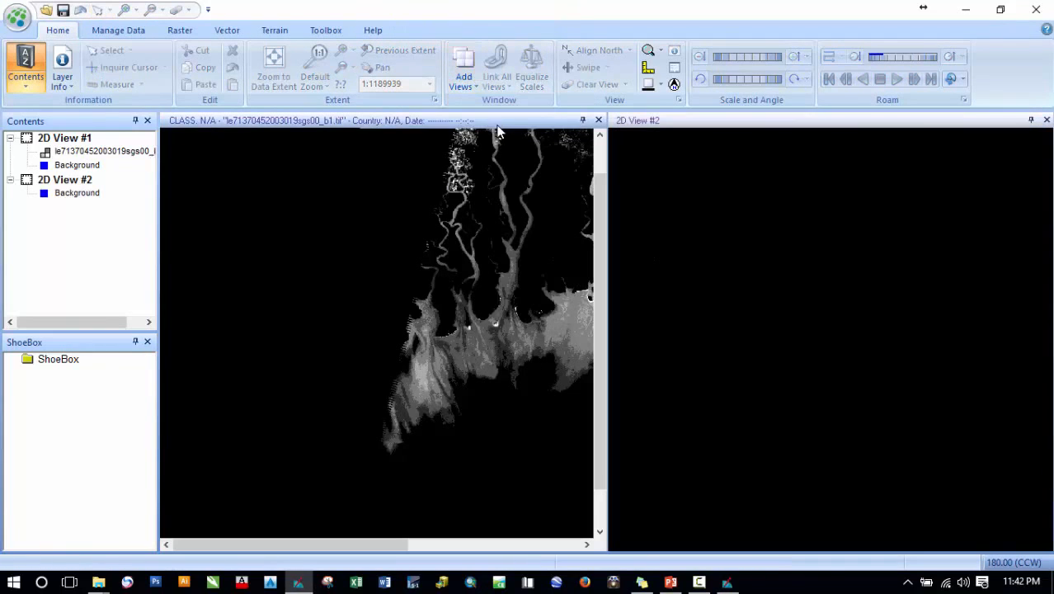
- Add the recent b1.img raster as a layer in the second 2D view
right_click(723, 212)
left_click(782, 137)
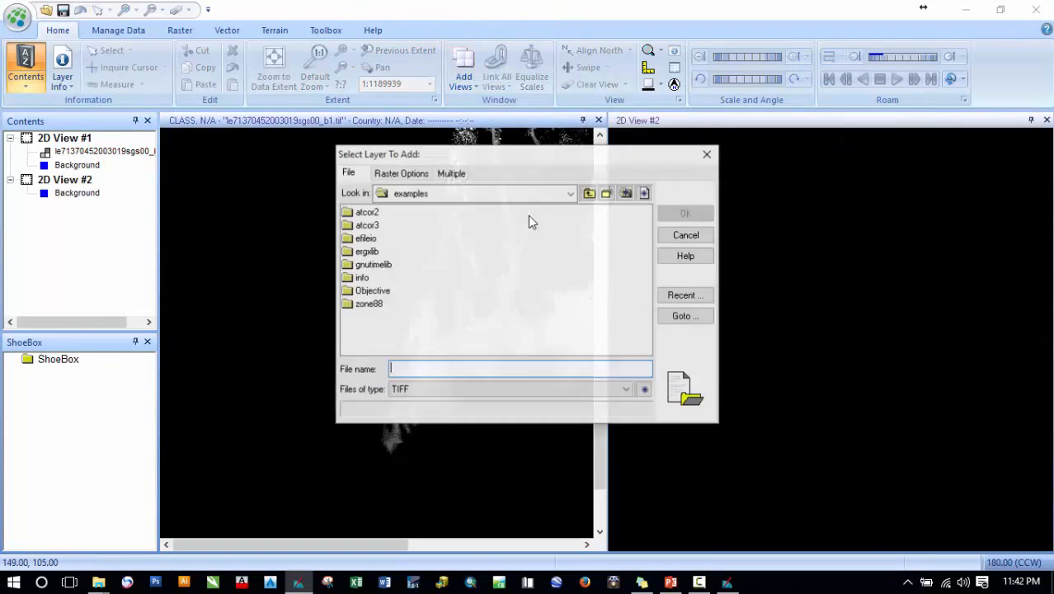
left_click(667, 299)
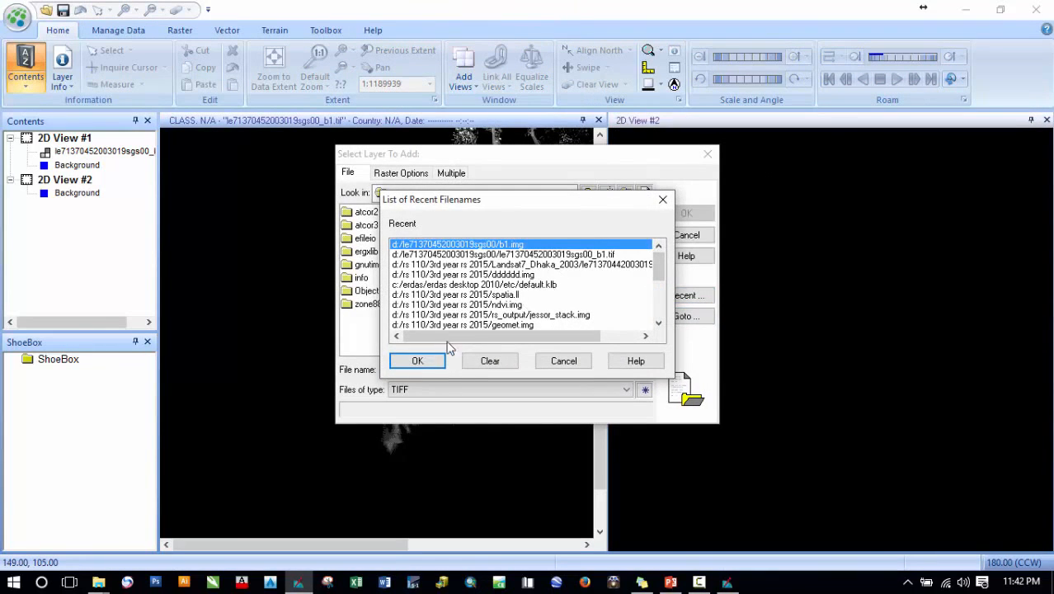
left_click(419, 361)
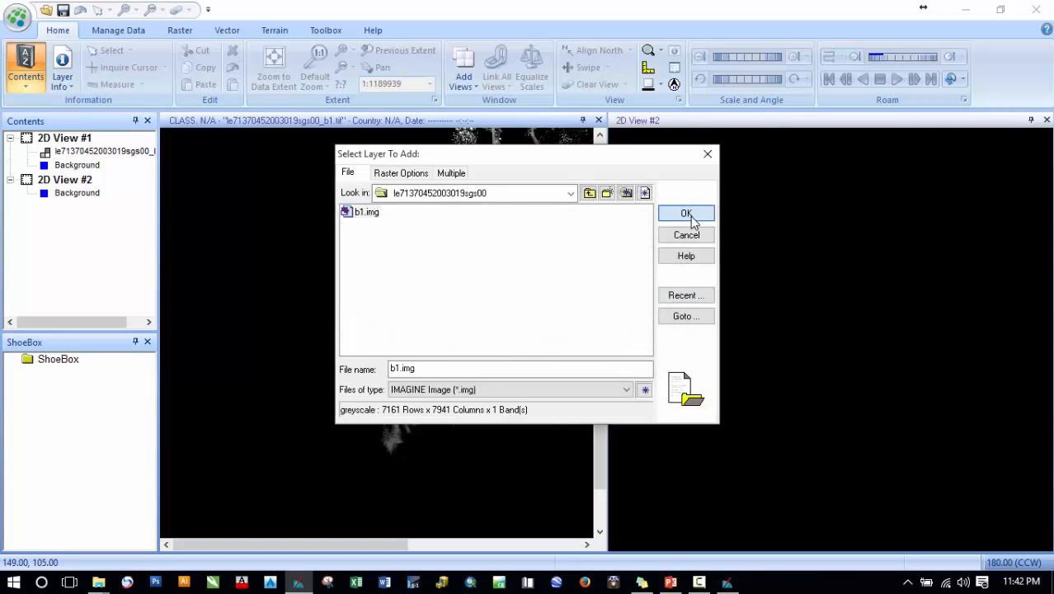
left_click(689, 212)
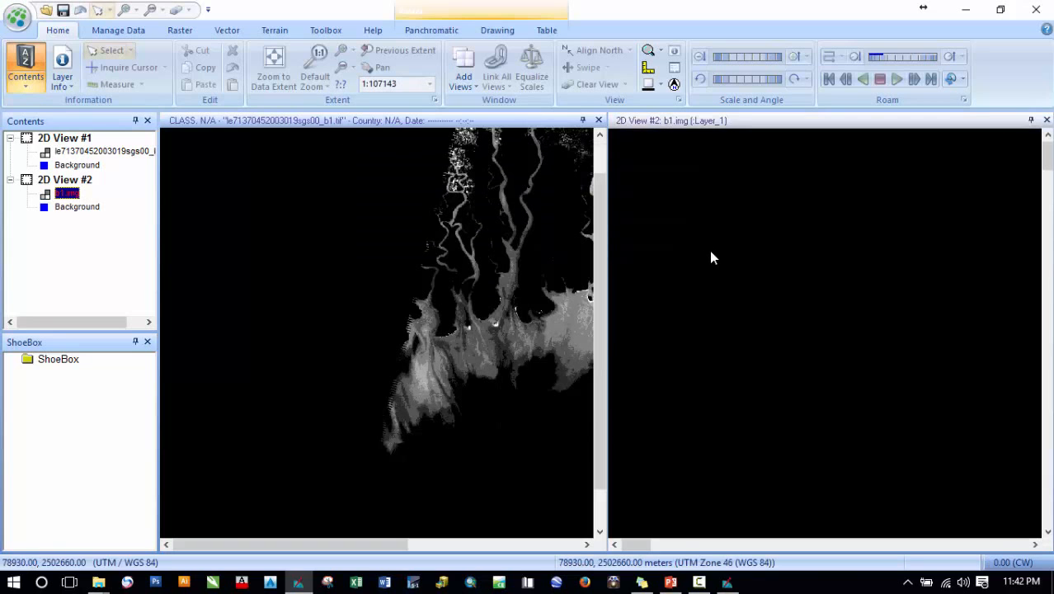
- Zoom both views to their data extents and inspect the original band 1 pixel values with the Inquire Cursor
left_click(276, 66)
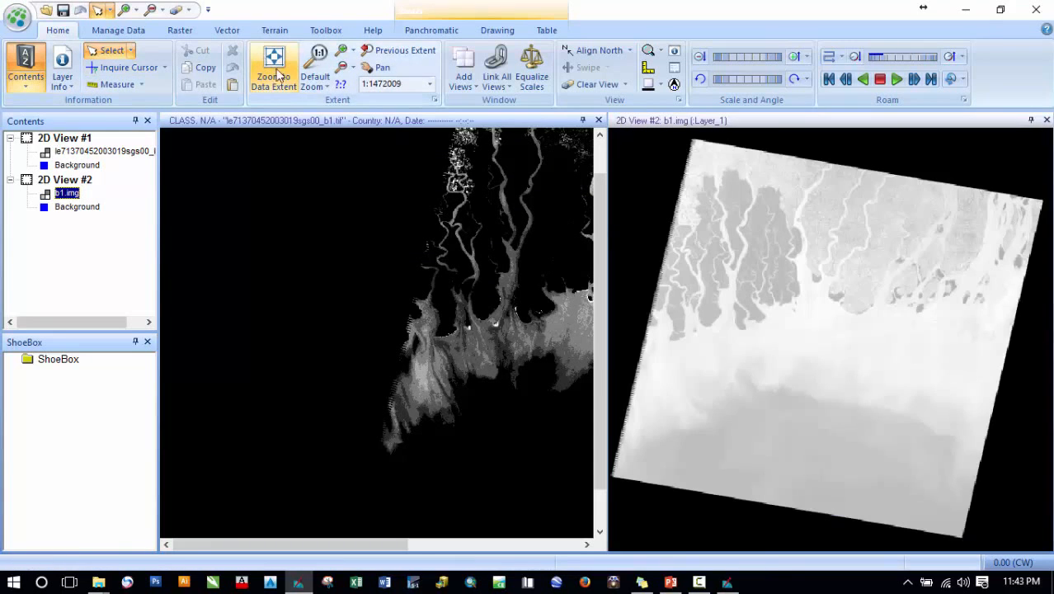
left_click(475, 263)
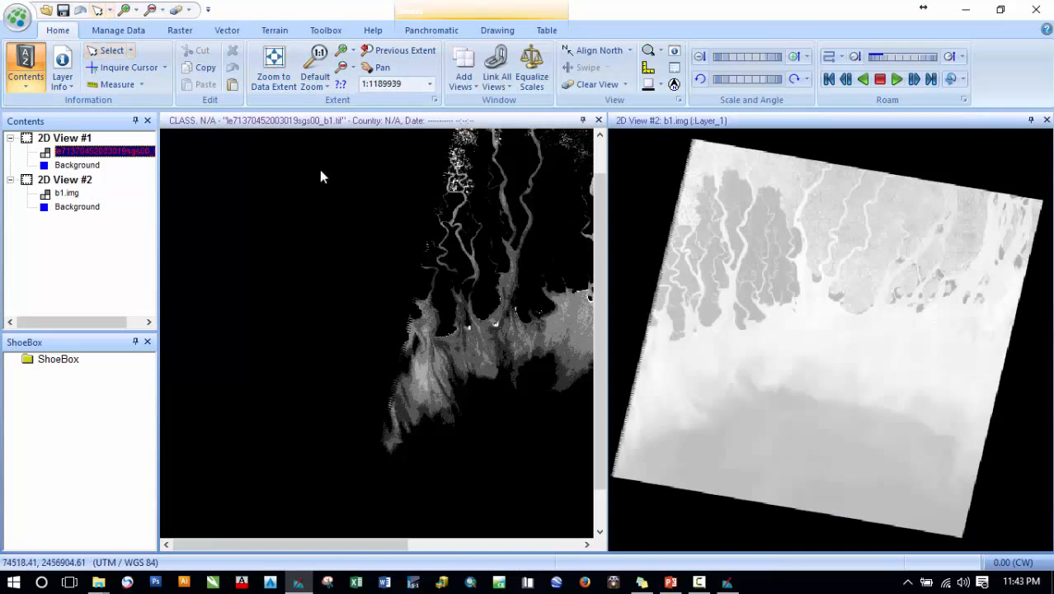
left_click(268, 83)
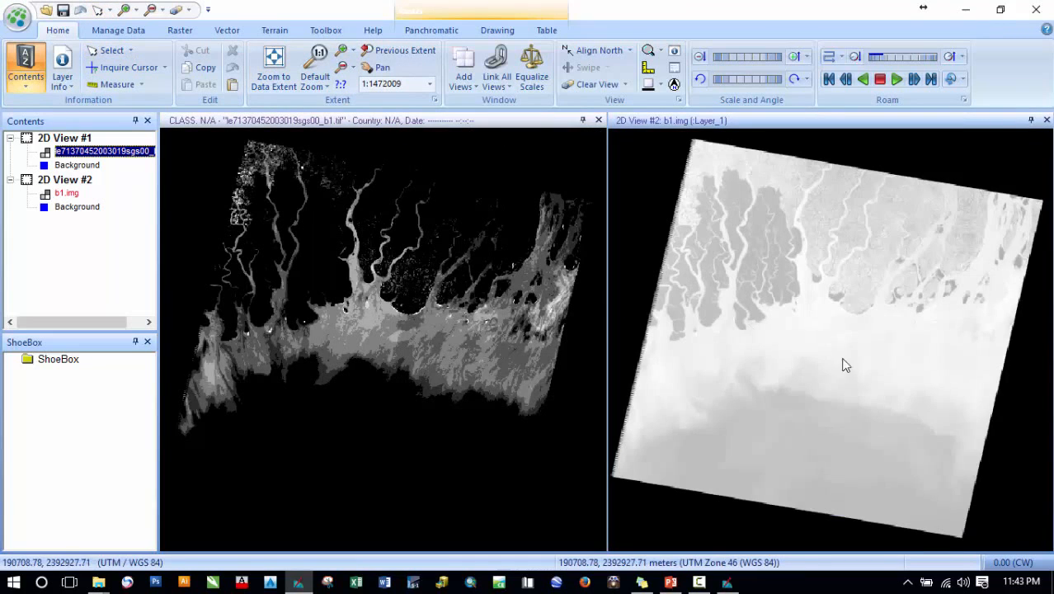
scroll(845, 363, "up", 3)
scroll(848, 359, "up", 5)
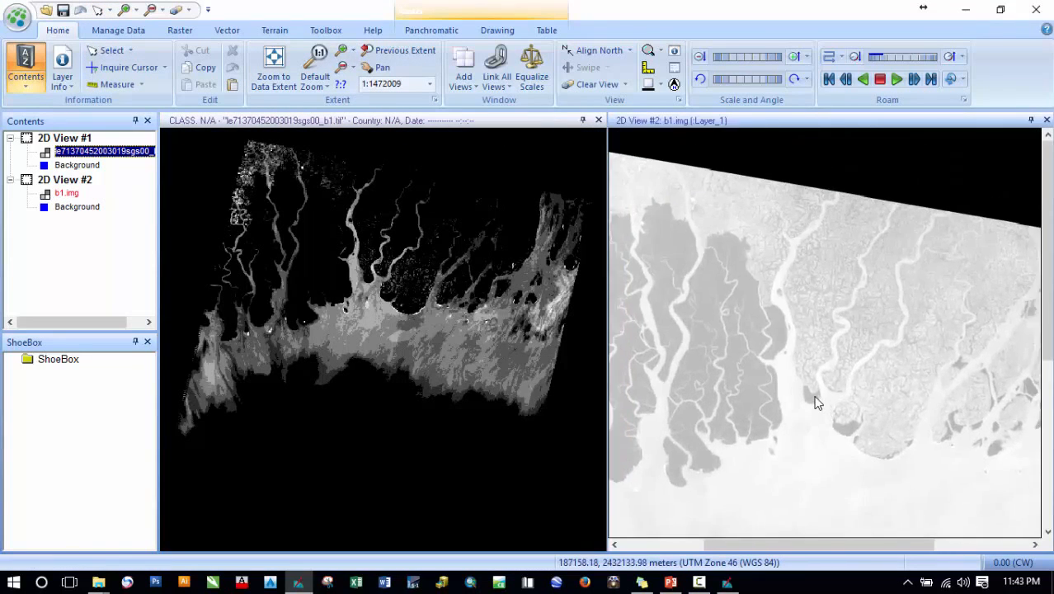
scroll(792, 363, "up", 4)
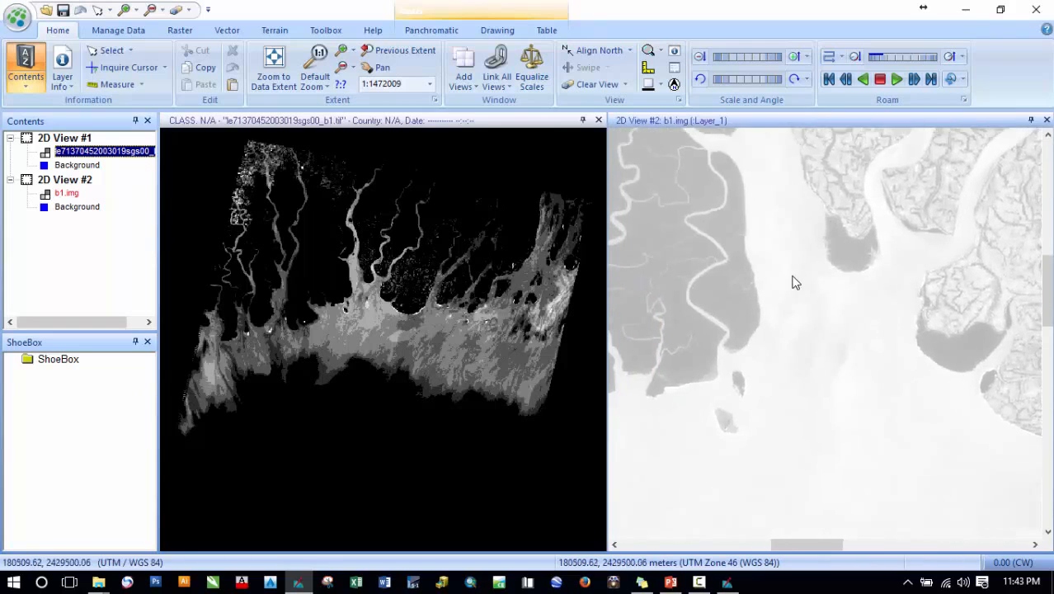
left_click(343, 318)
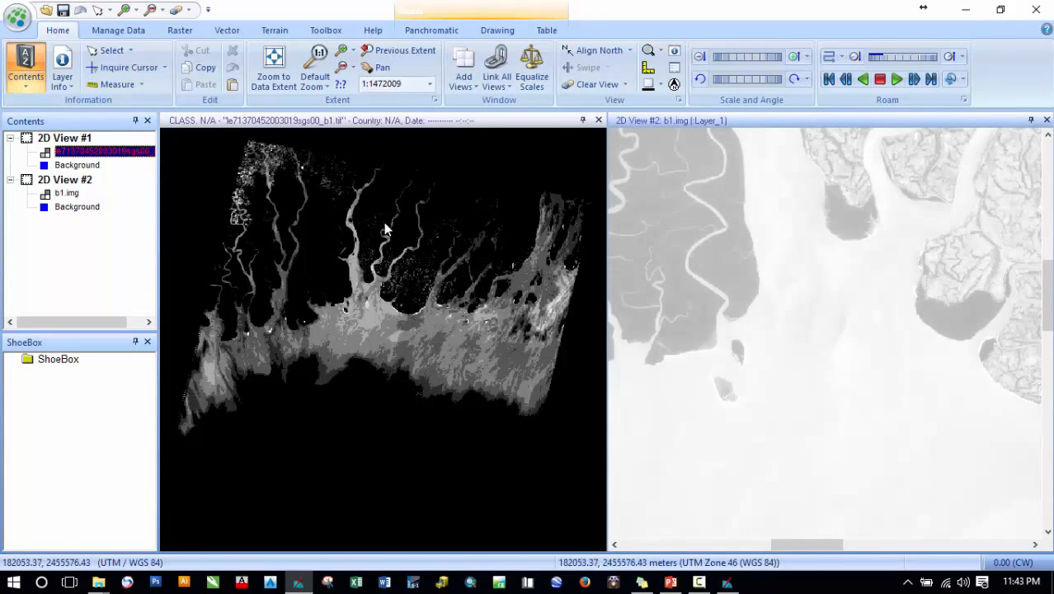
left_click(120, 67)
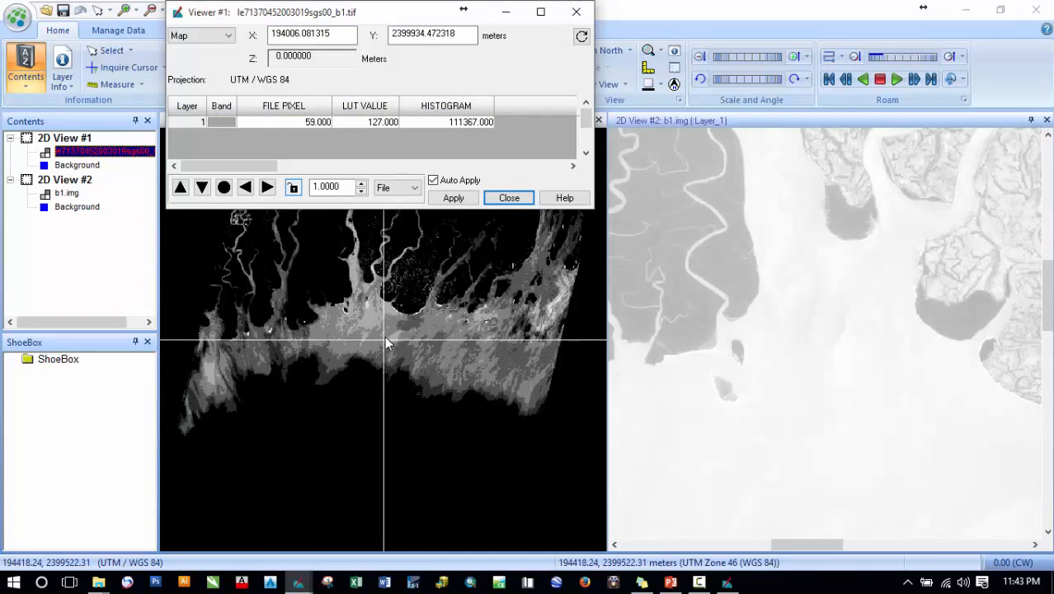
- Inspect pixel values in the b1.img view with the Inquire Cursor, then close the inquiry window
left_click(855, 330)
left_click(108, 71)
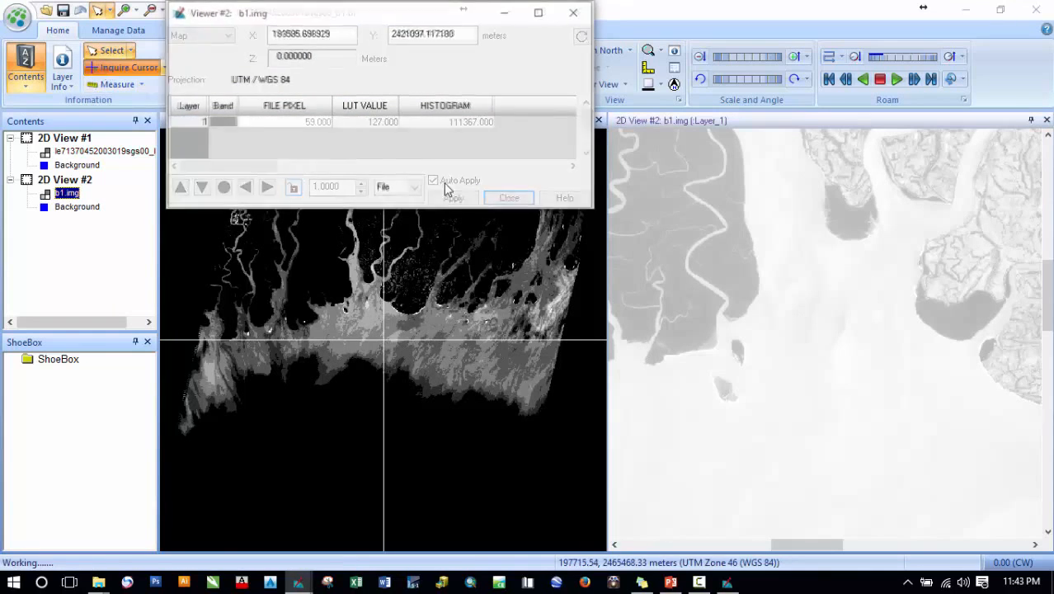
left_click(829, 347)
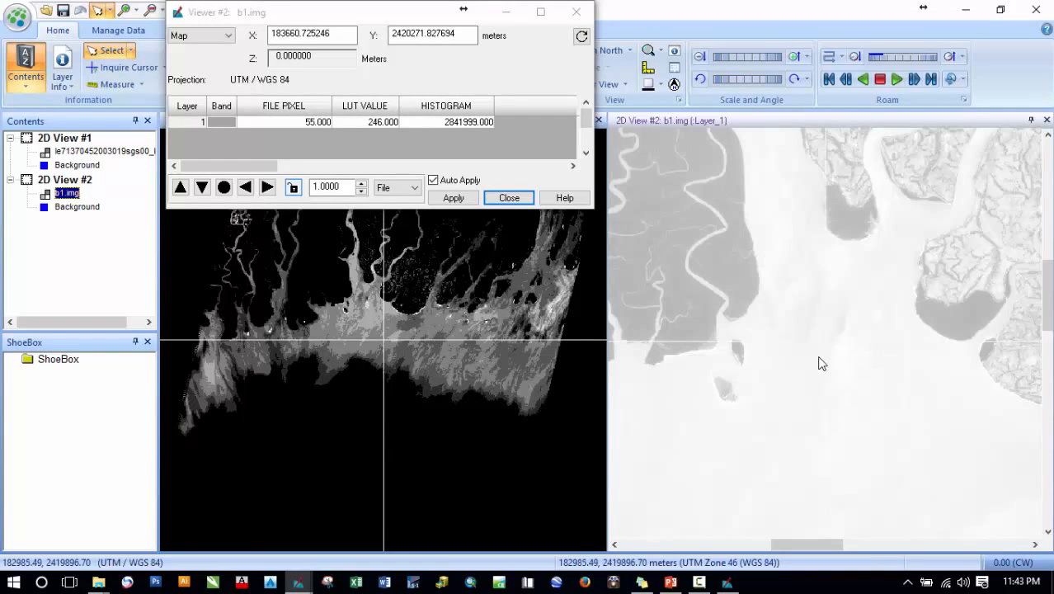
scroll(821, 400, "down", 5)
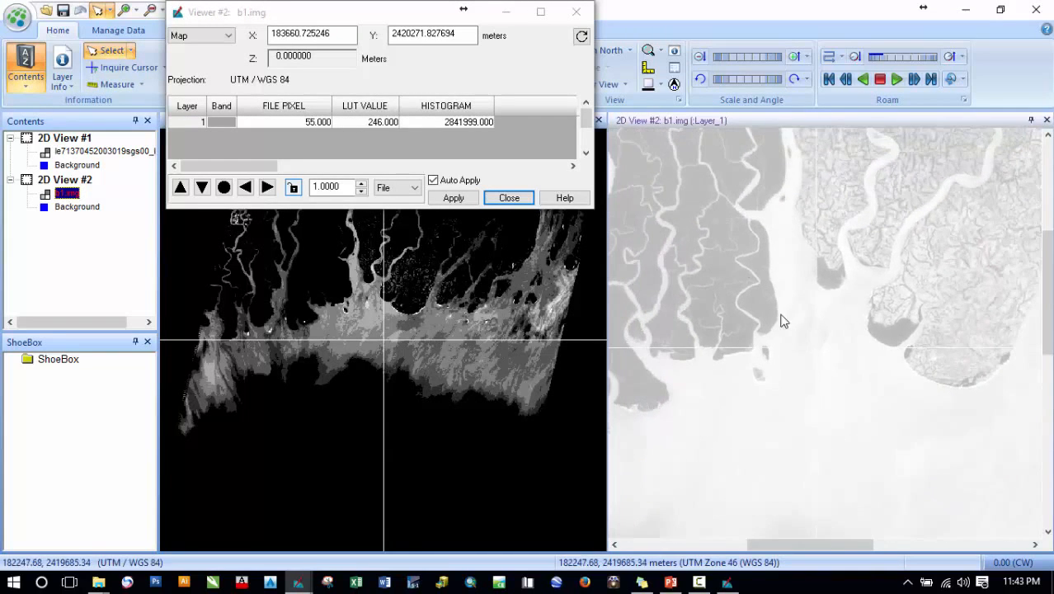
scroll(741, 258, "down", 3)
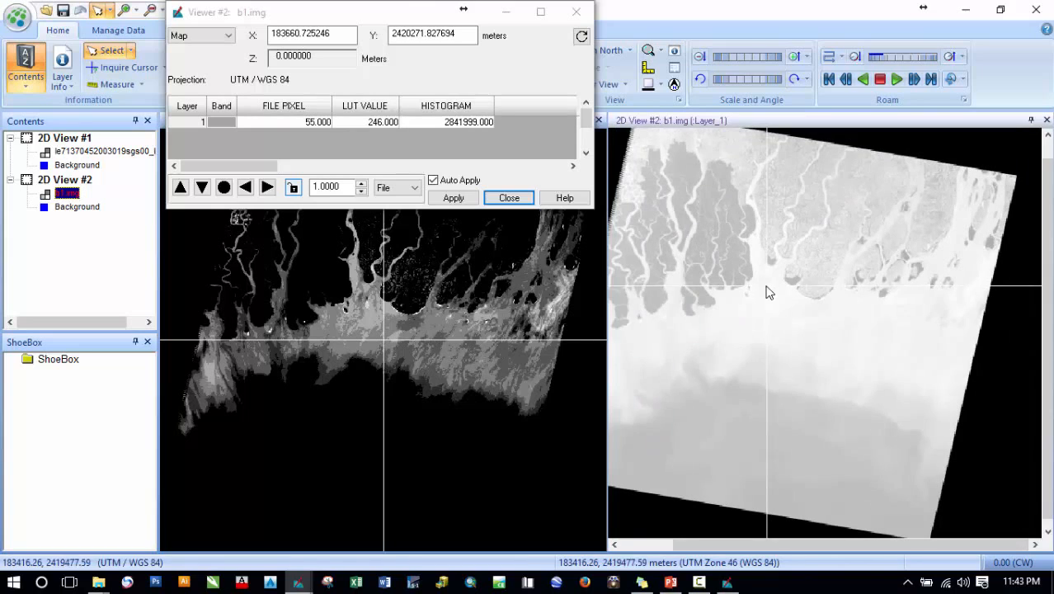
left_click_drag(767, 287, 745, 446)
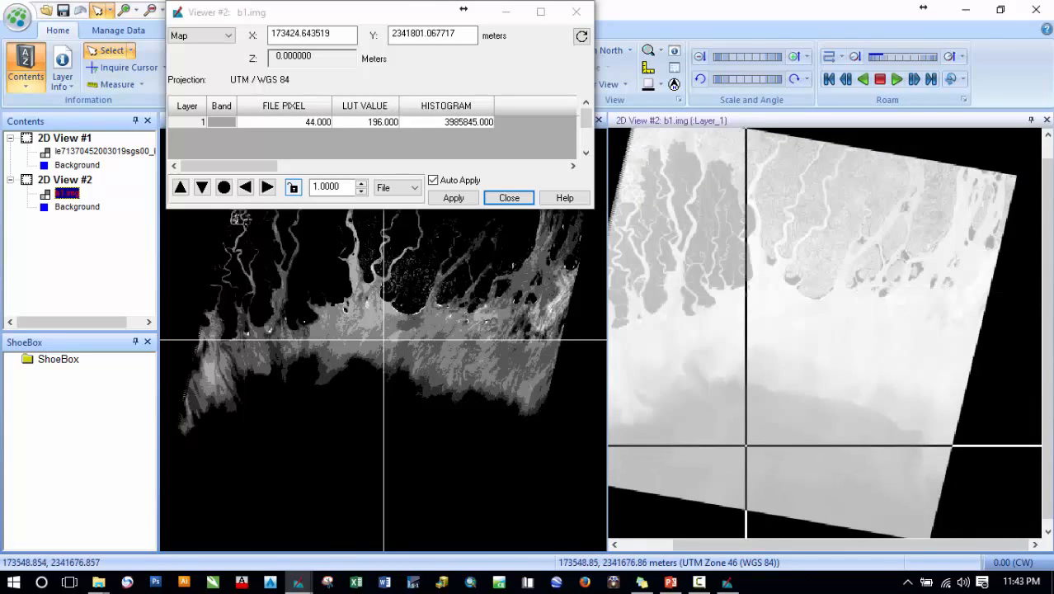
left_click_drag(384, 339, 368, 436)
left_click(575, 18)
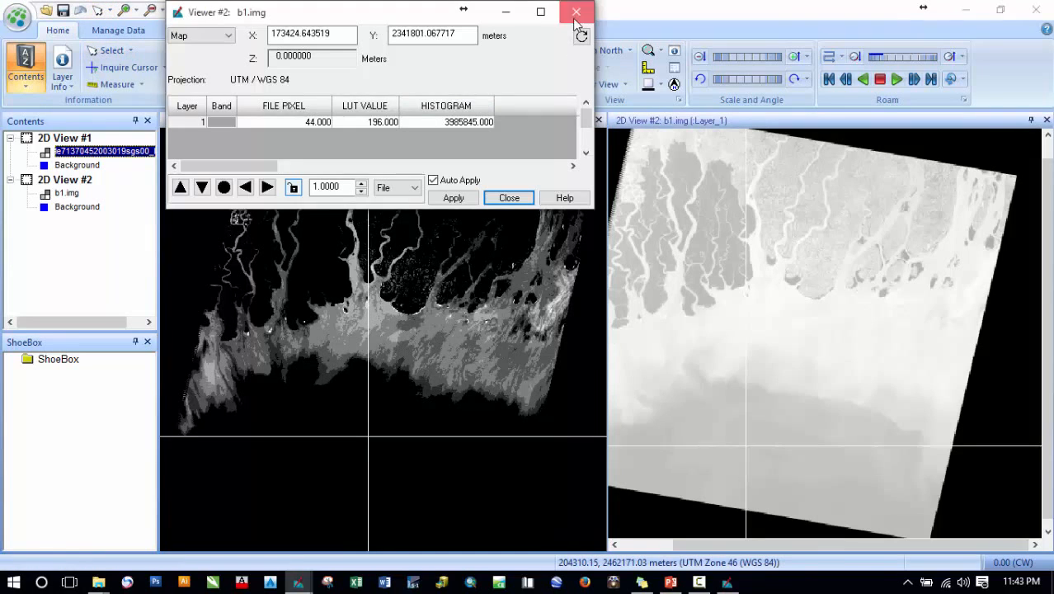
left_click(576, 13)
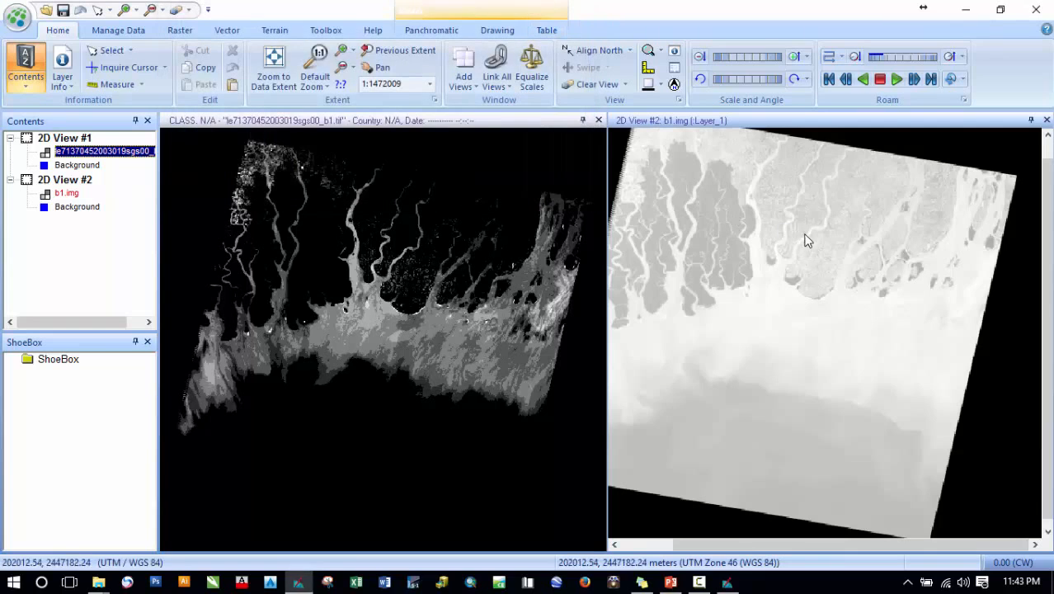
- Link the two views, compare pixel values at matching points with the Inquire Cursor, then unlink the views
left_click(497, 58)
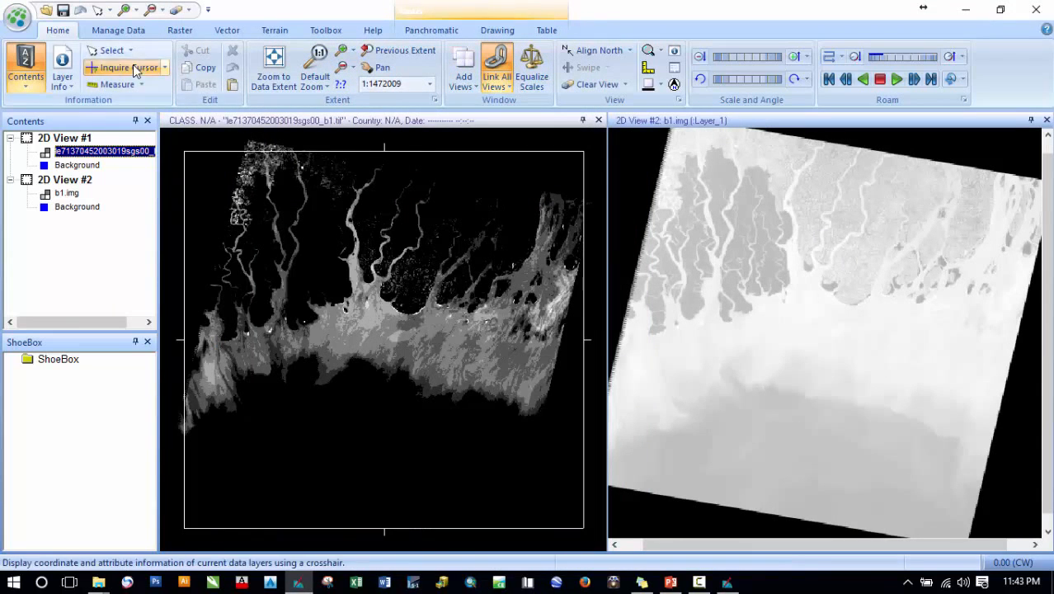
left_click(133, 67)
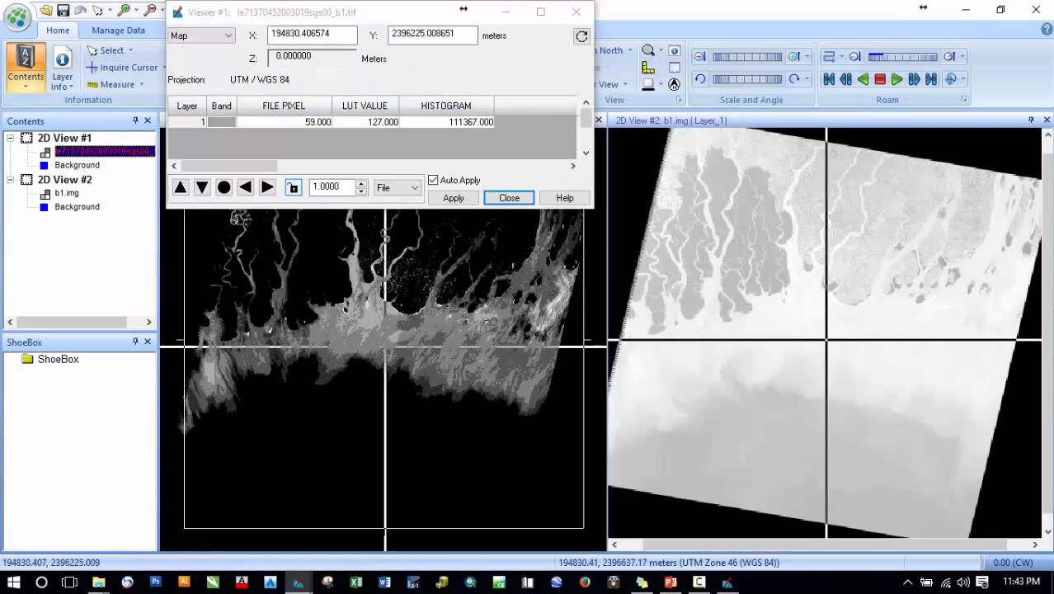
left_click_drag(385, 347, 371, 405)
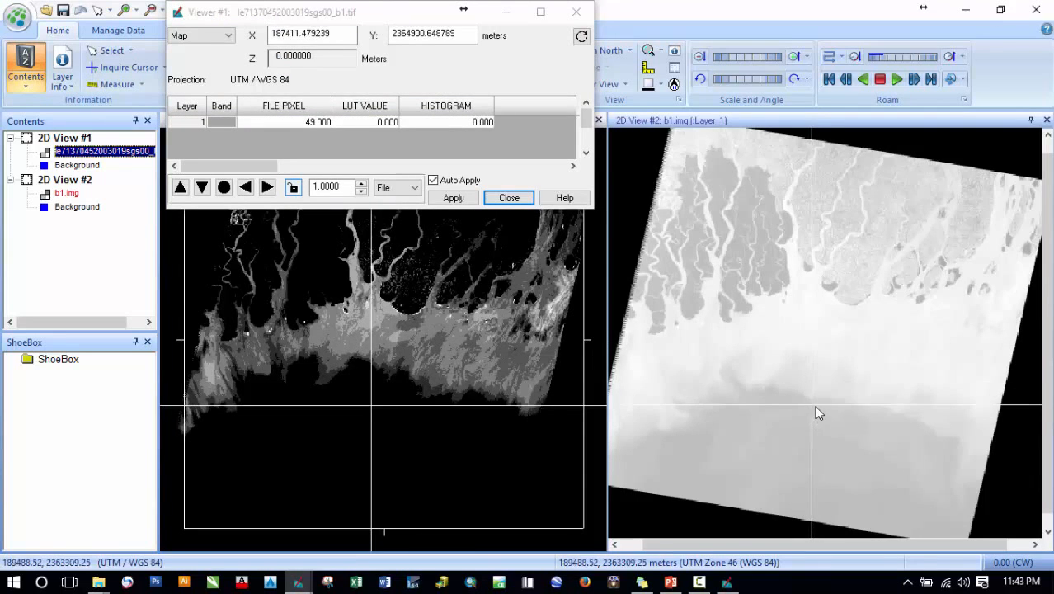
left_click(813, 411)
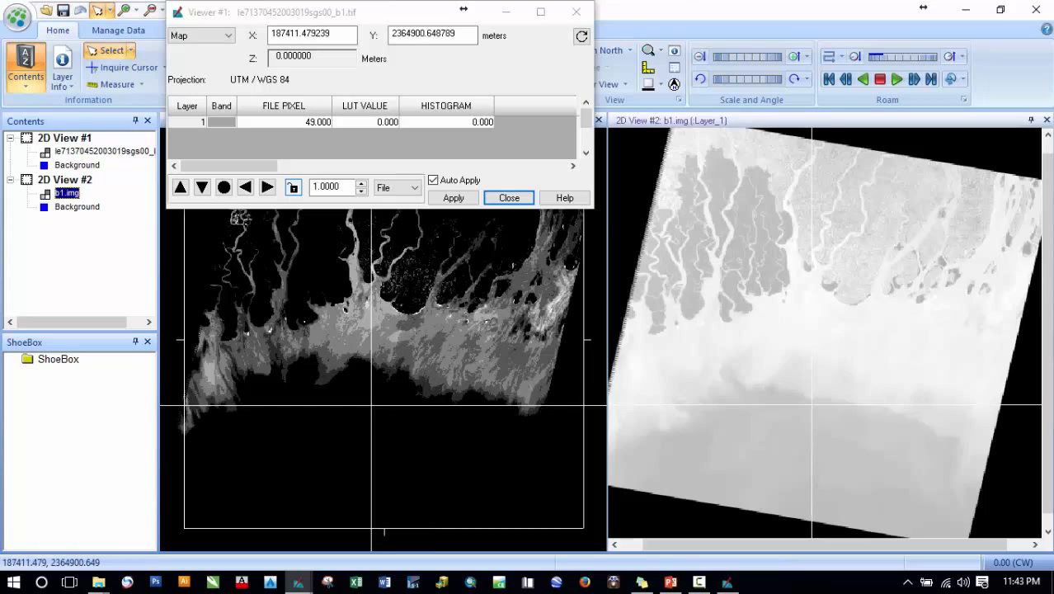
left_click_drag(812, 405, 800, 479)
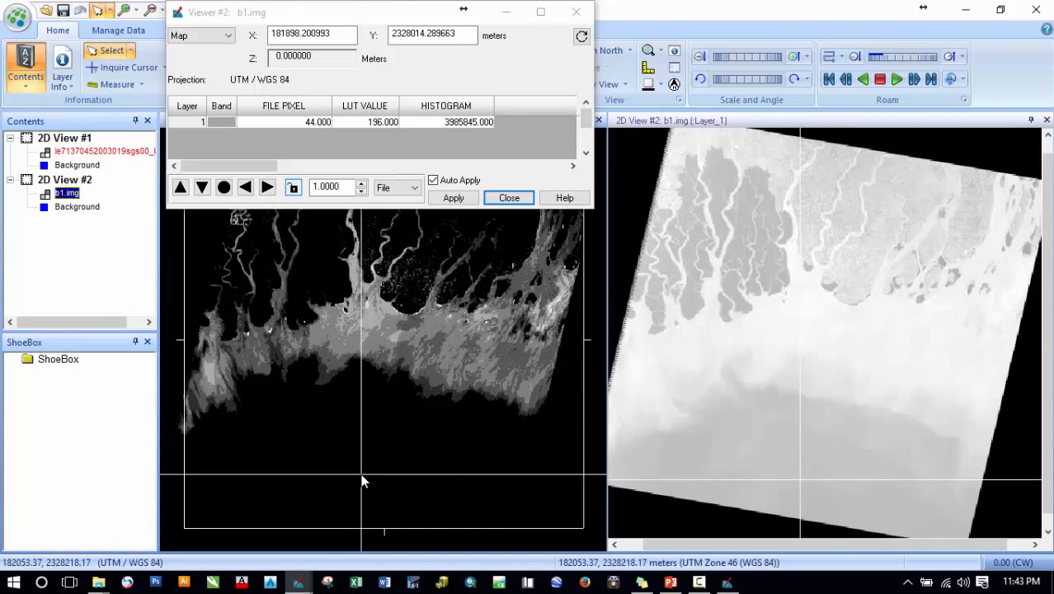
left_click_drag(363, 477, 371, 475)
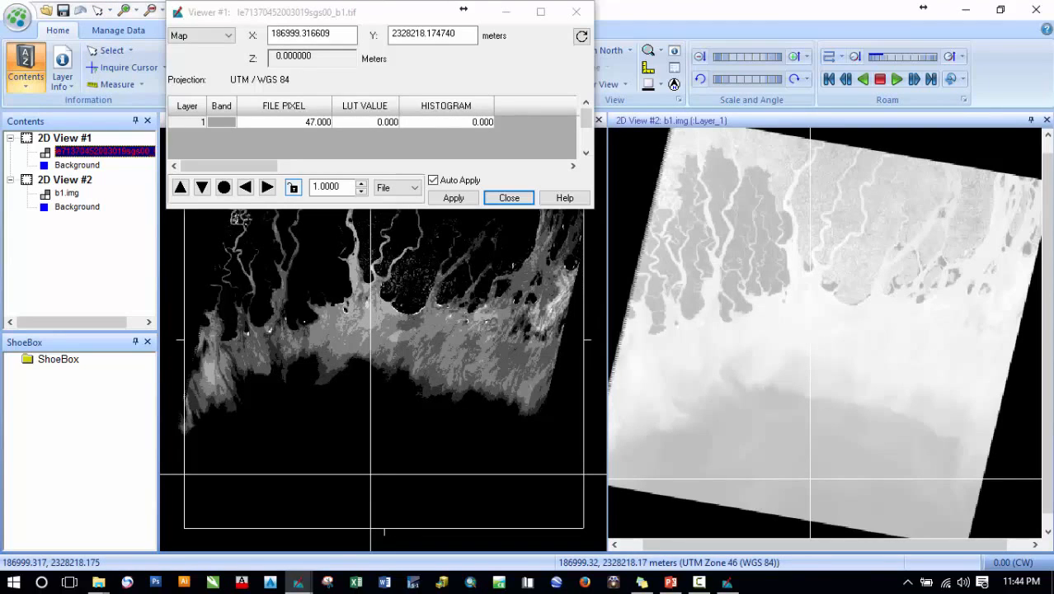
left_click(917, 274)
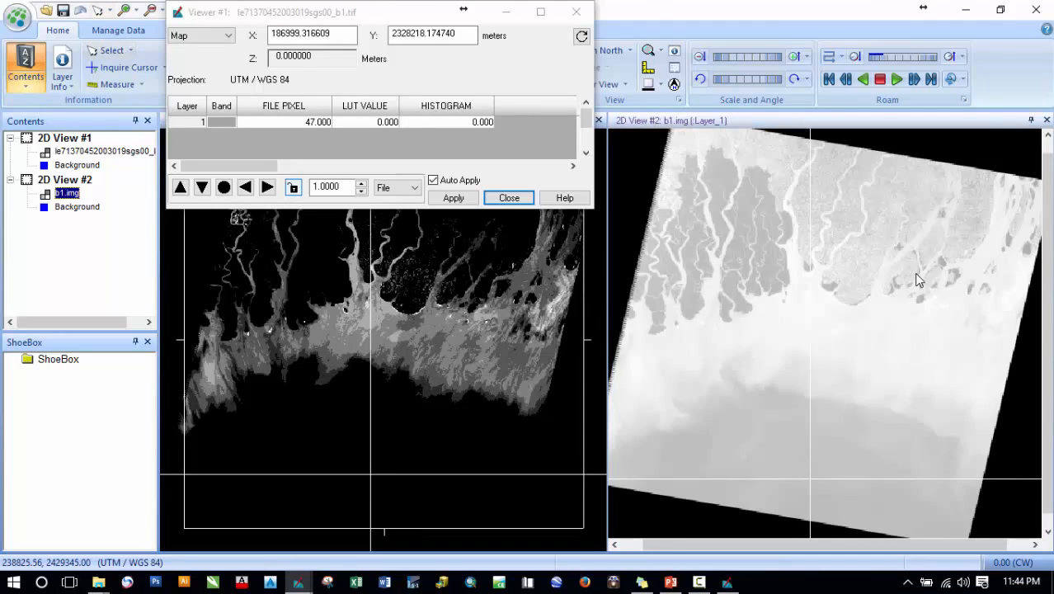
left_click(509, 198)
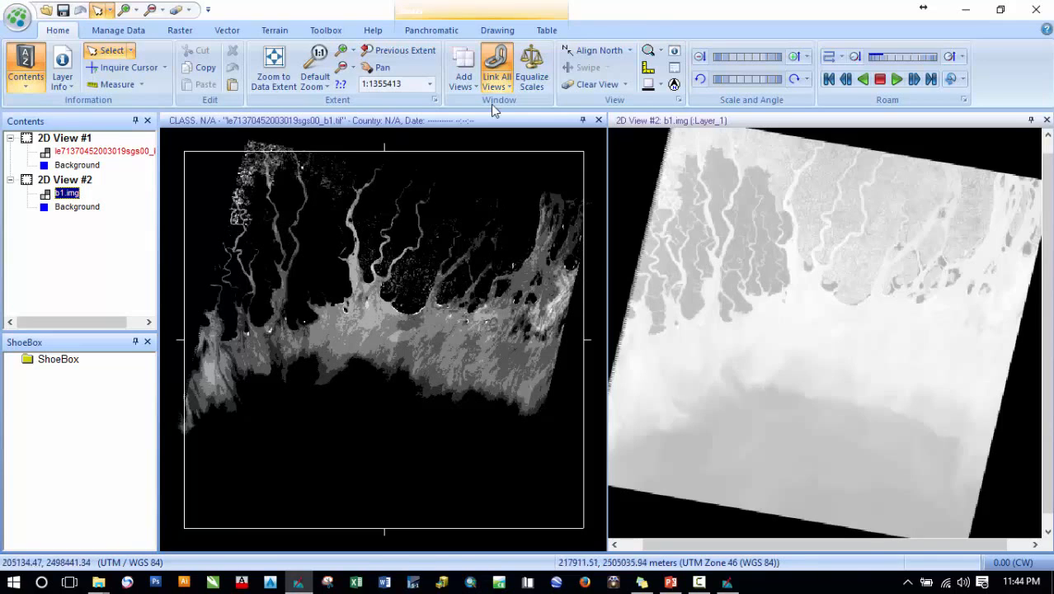
left_click(496, 76)
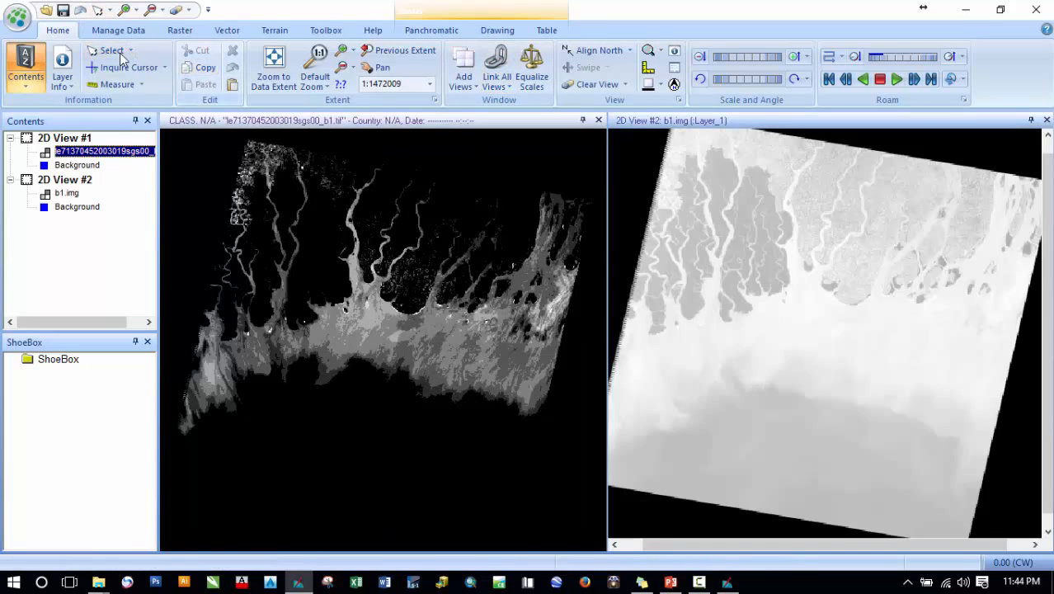
- Open the layer information for the original band 1 image and view its histogram
left_click(63, 62)
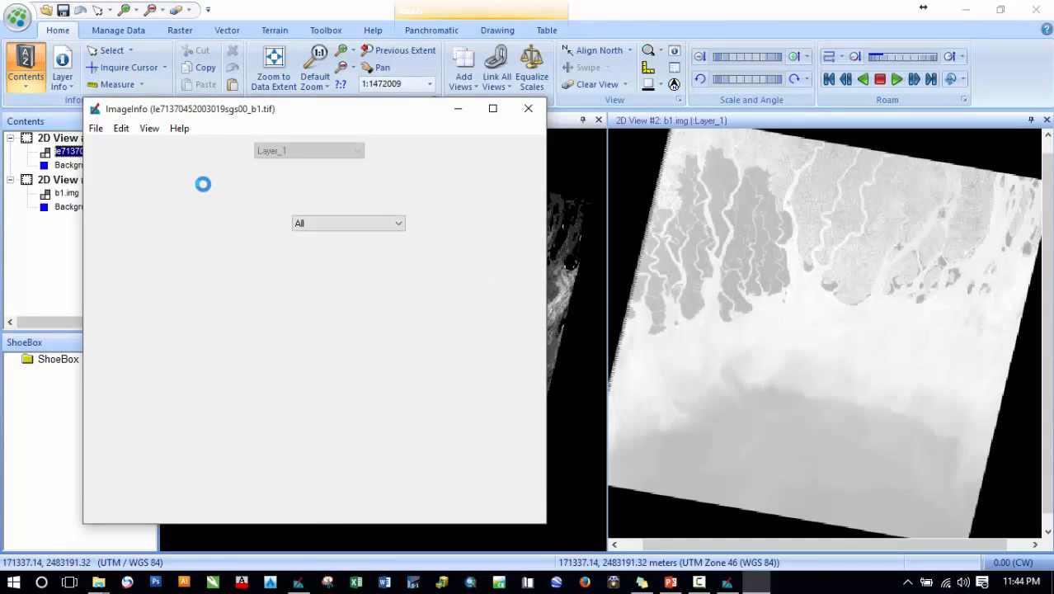
left_click(192, 173)
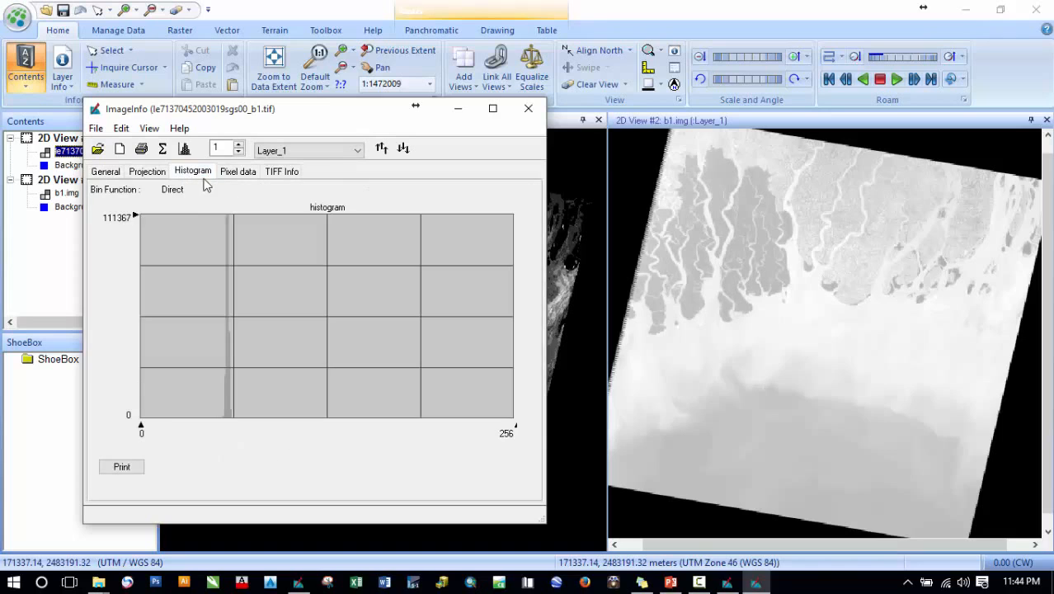
left_click_drag(288, 112, 212, 152)
left_click(723, 311)
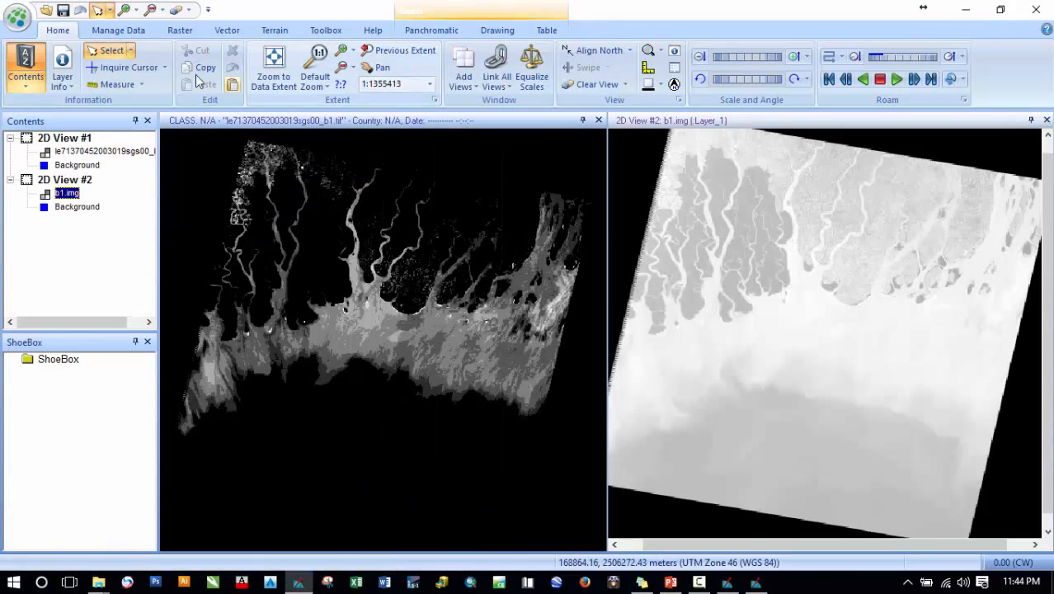
- Open the layer information for b1.img and view its histogram
left_click(64, 63)
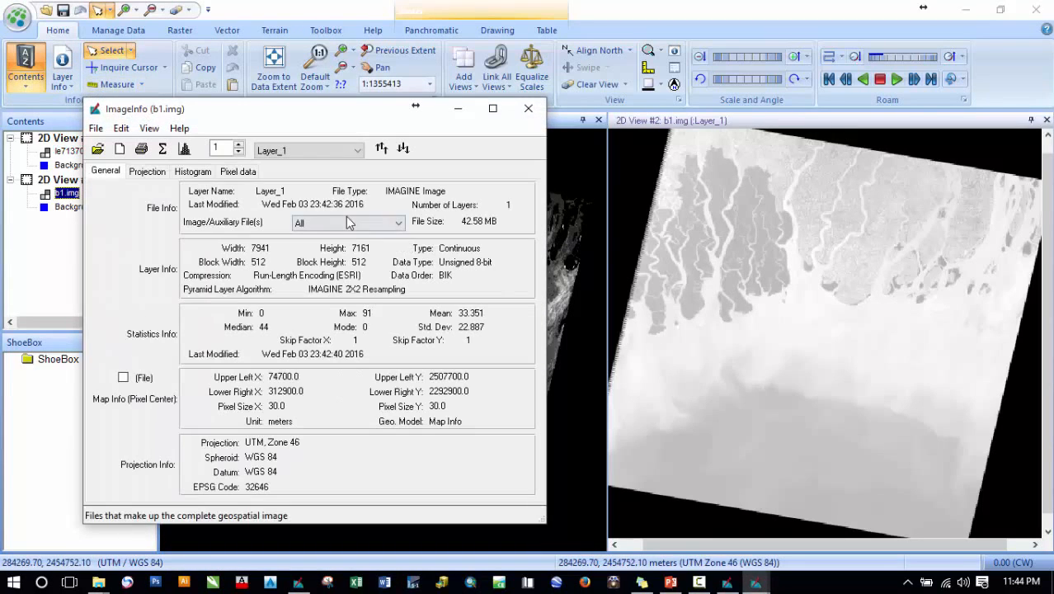
left_click(194, 171)
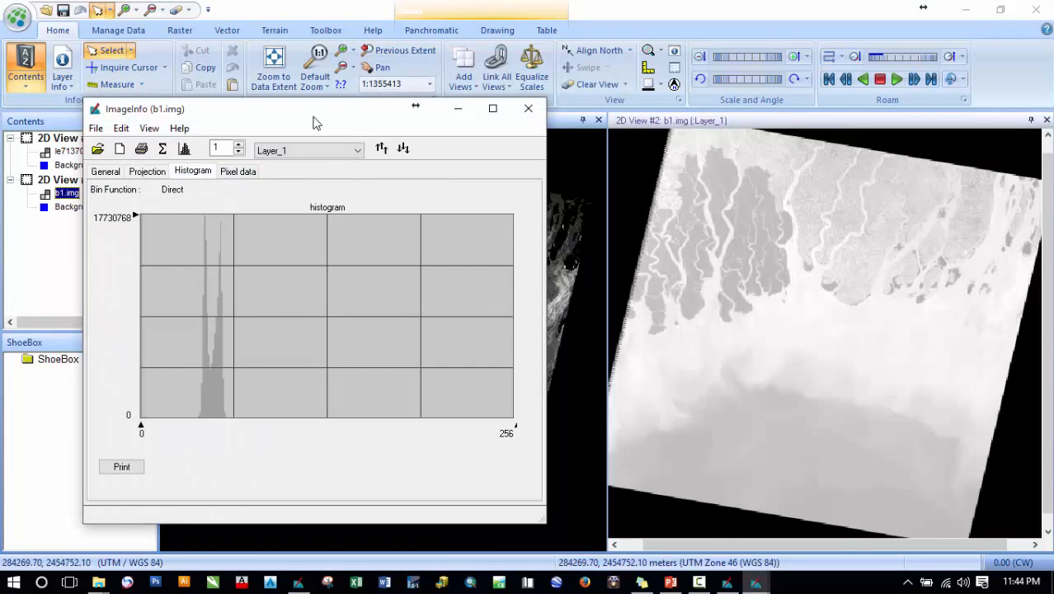
left_click_drag(312, 115, 800, 141)
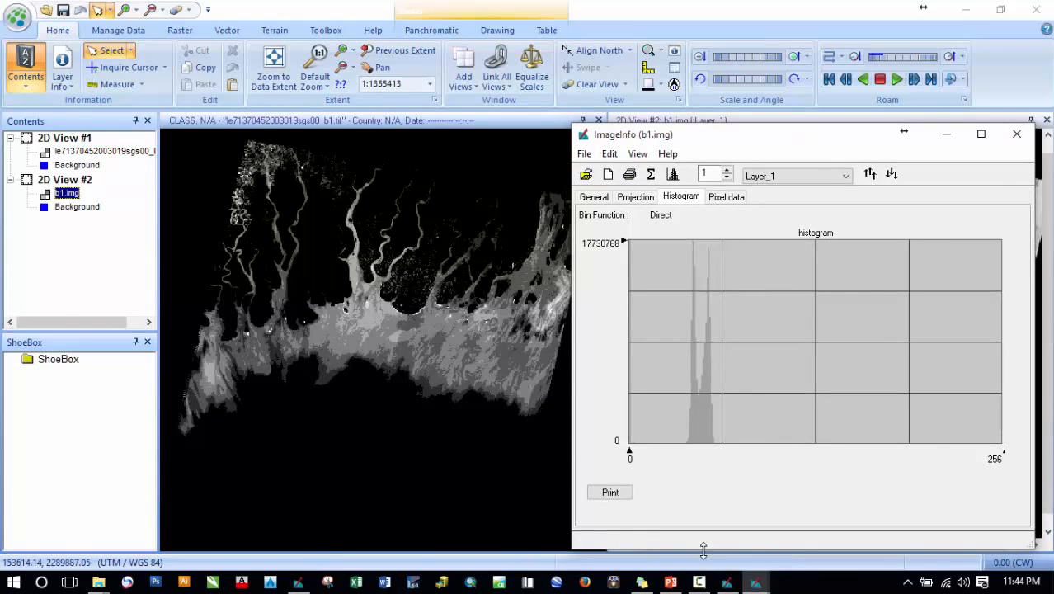
left_click(727, 582)
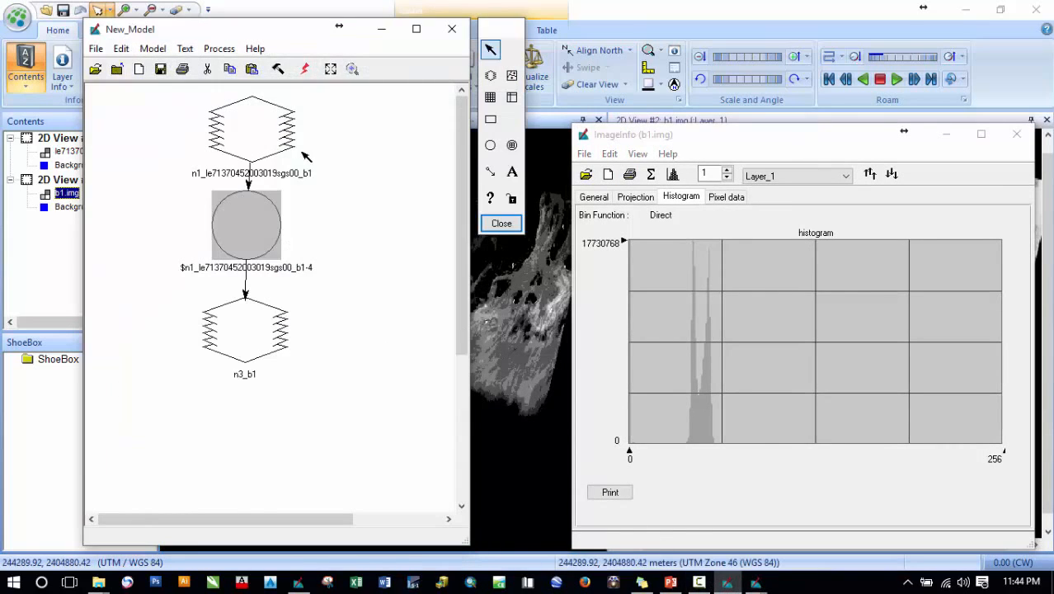
left_click(298, 582)
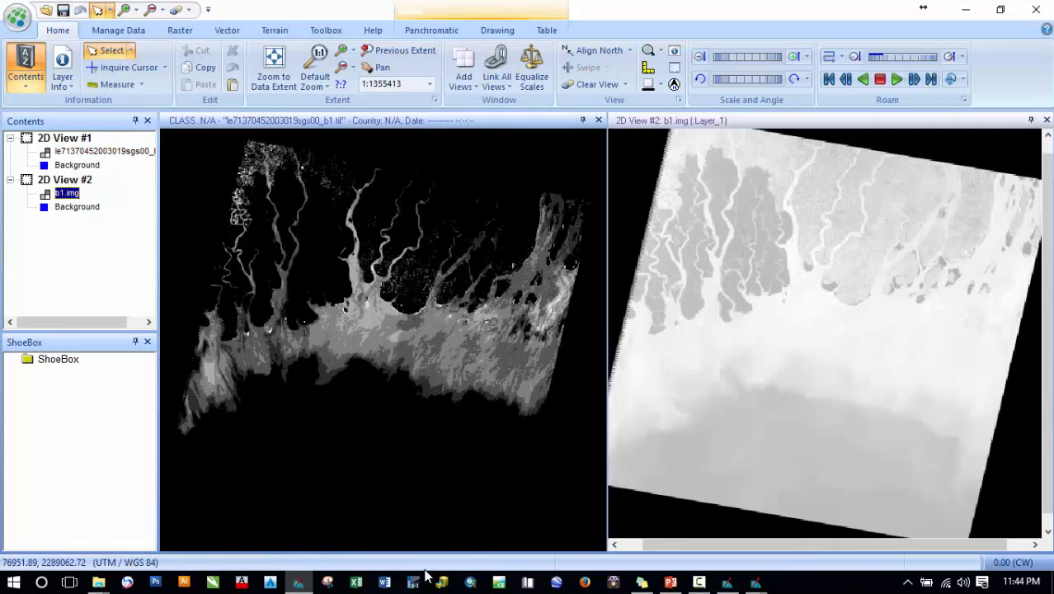
- Compare the histograms of the original band 1 image and b1.img side by side, then close both image information windows
mouse_move(761, 575)
left_click(697, 524)
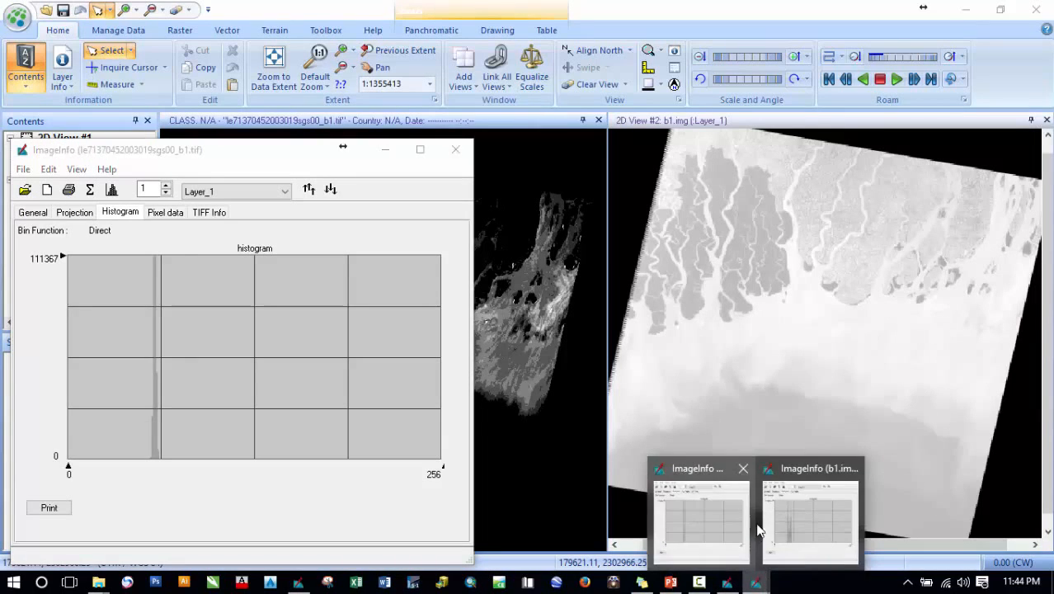
left_click(796, 524)
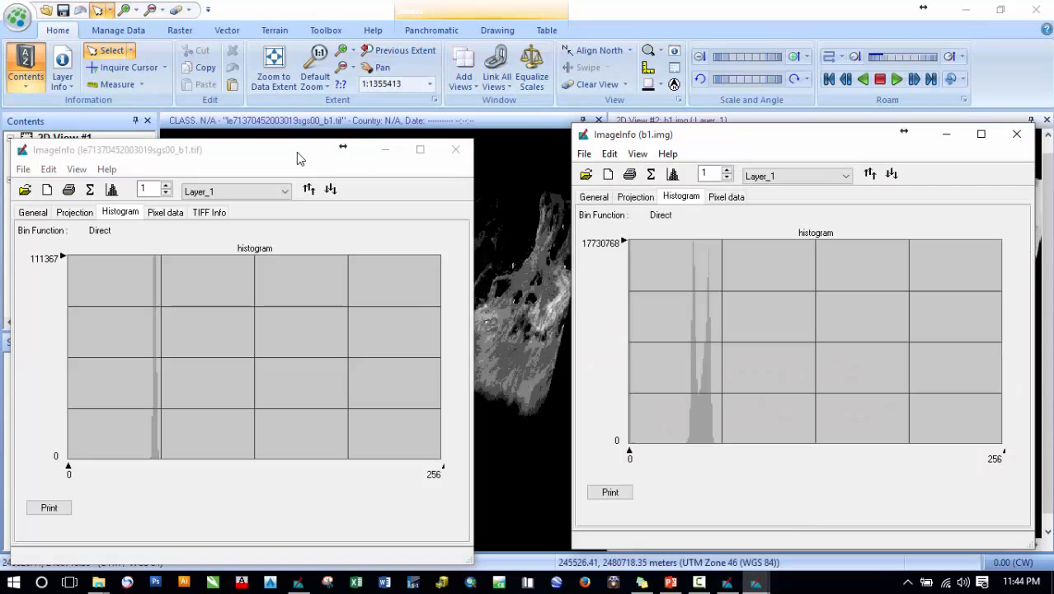
left_click_drag(296, 152, 384, 140)
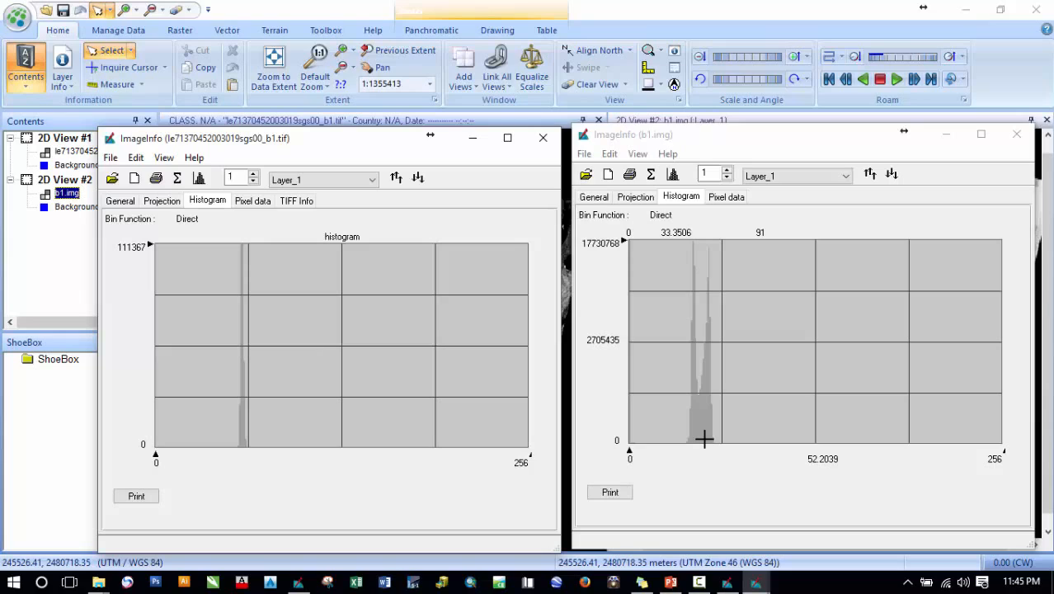
left_click(542, 141)
left_click(1016, 134)
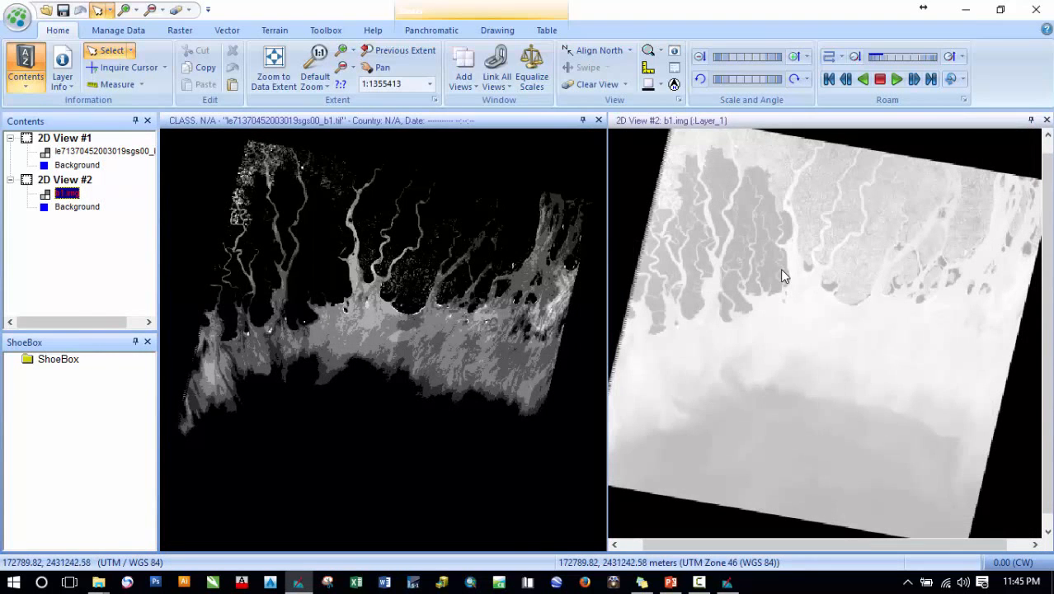
- Zoom and pan across the b1.img view to examine the corrected band 1 image in detail
scroll(856, 216, "up", 5)
scroll(836, 312, "up", 5)
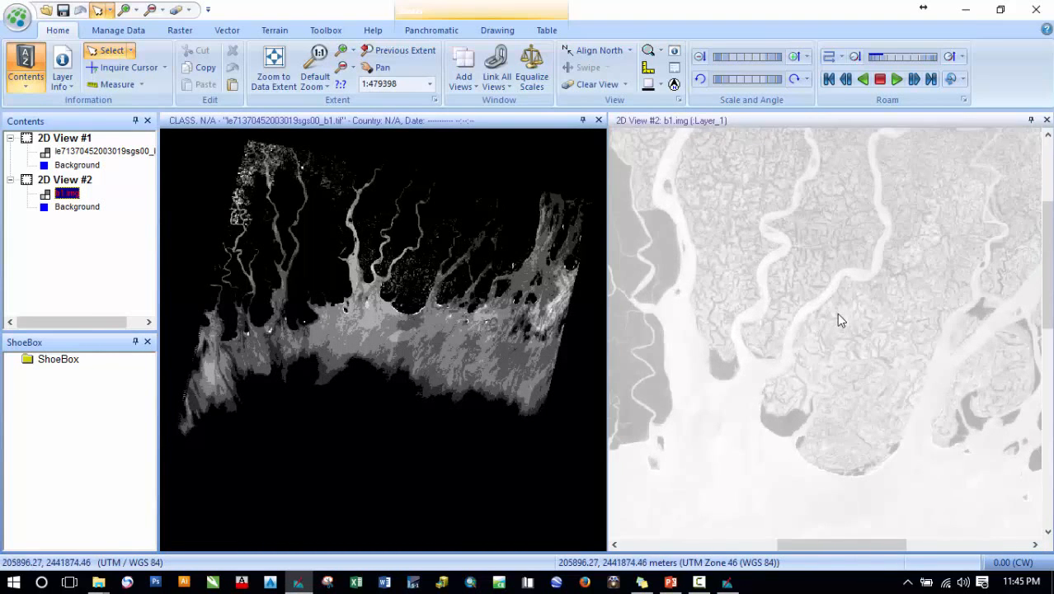
left_click_drag(882, 407, 826, 263)
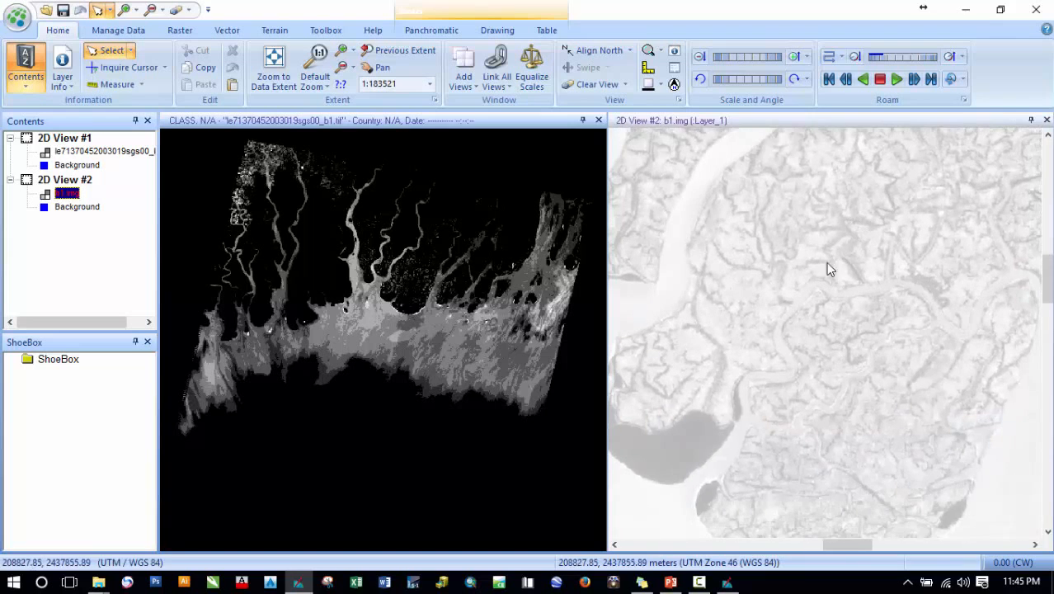
left_click_drag(788, 363, 957, 329)
left_click_drag(794, 230, 891, 385)
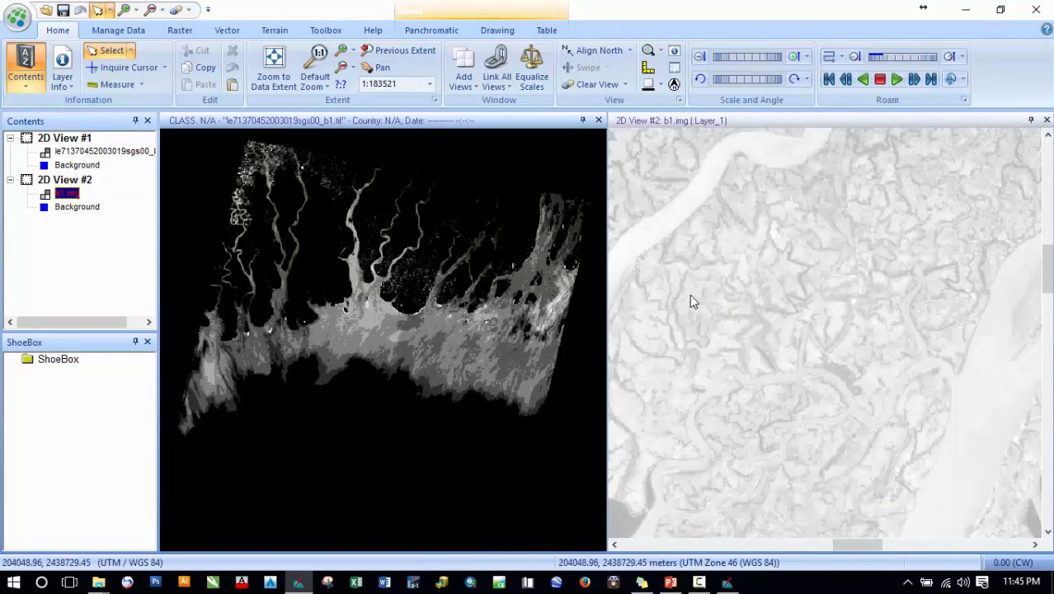
scroll(747, 297, "down", 5)
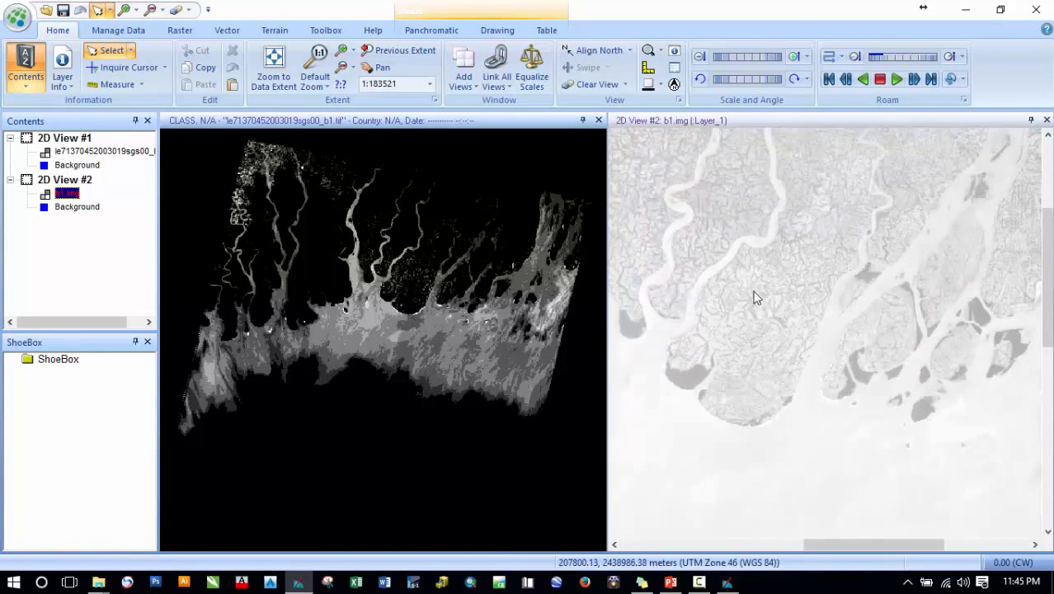
scroll(798, 290, "down", 4)
left_click_drag(776, 308, 860, 279)
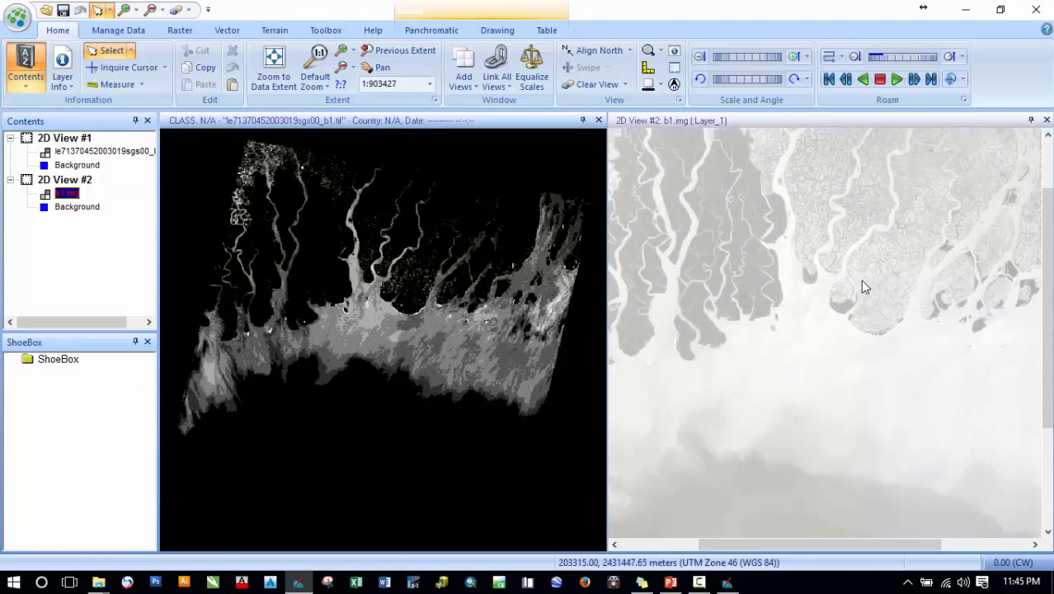
left_click_drag(711, 281, 726, 259)
scroll(726, 264, "up", 4)
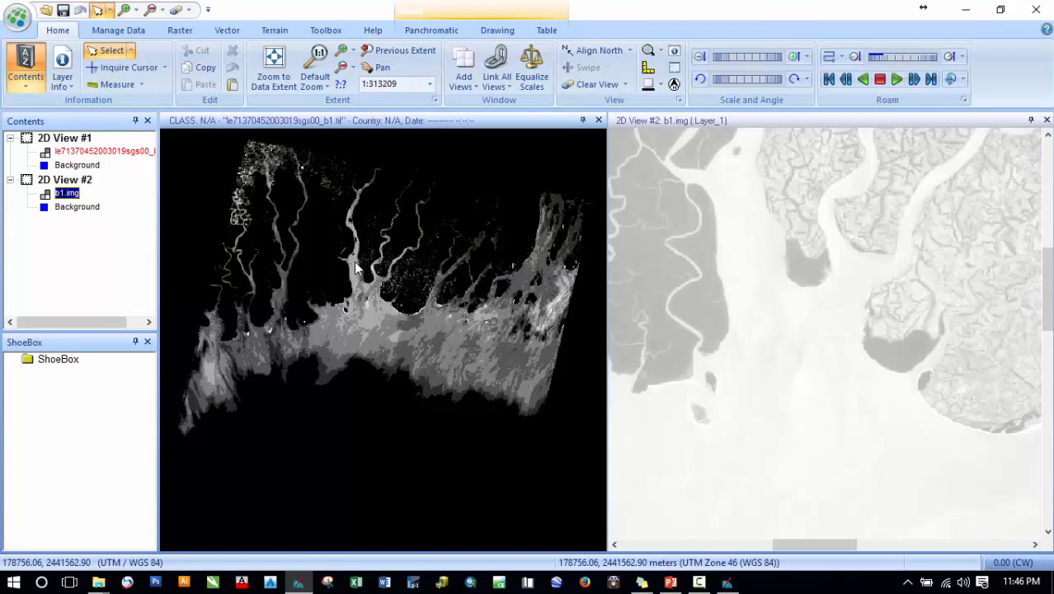
left_click(726, 436)
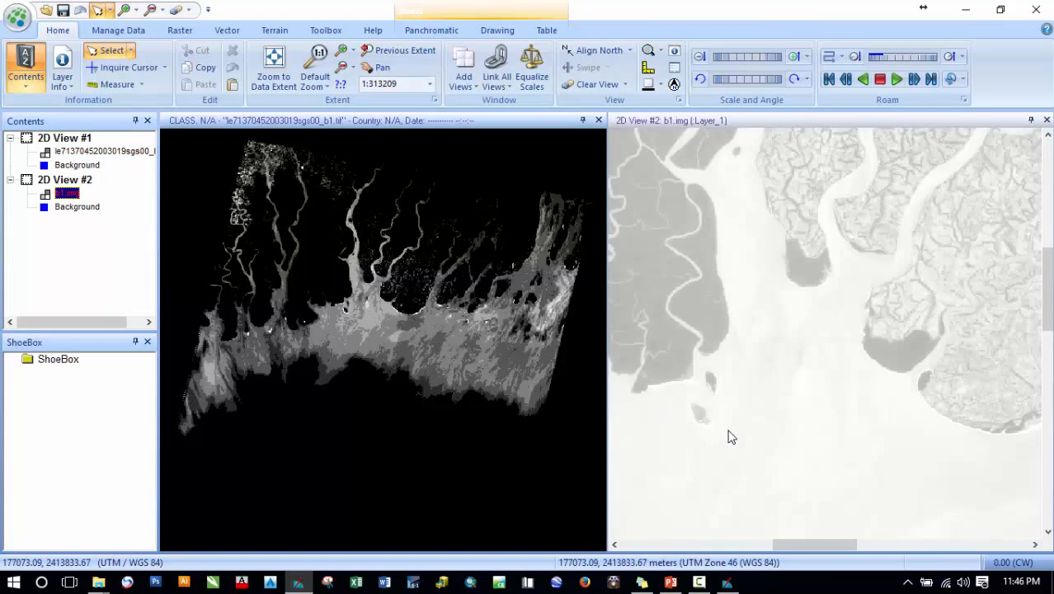